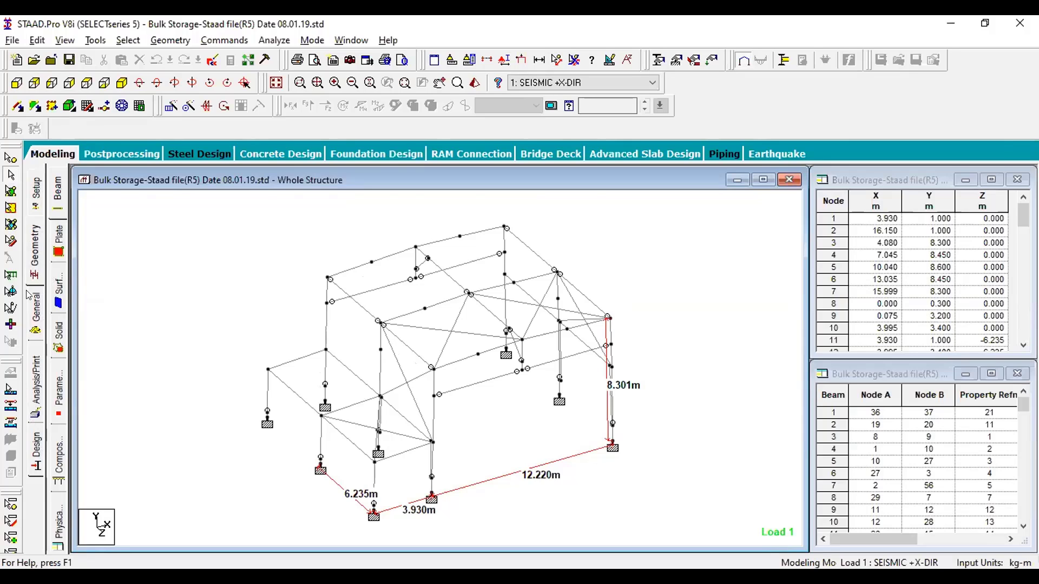
- Review the project's job information form, including the job, client, engineer and approval fields
left_click(37, 199)
left_click(884, 207)
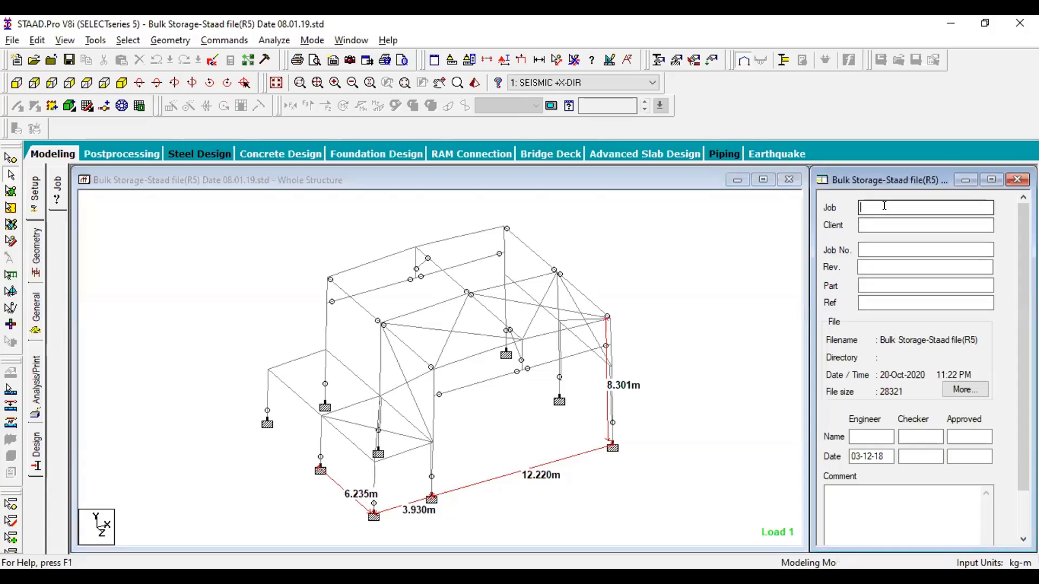
left_click(888, 225)
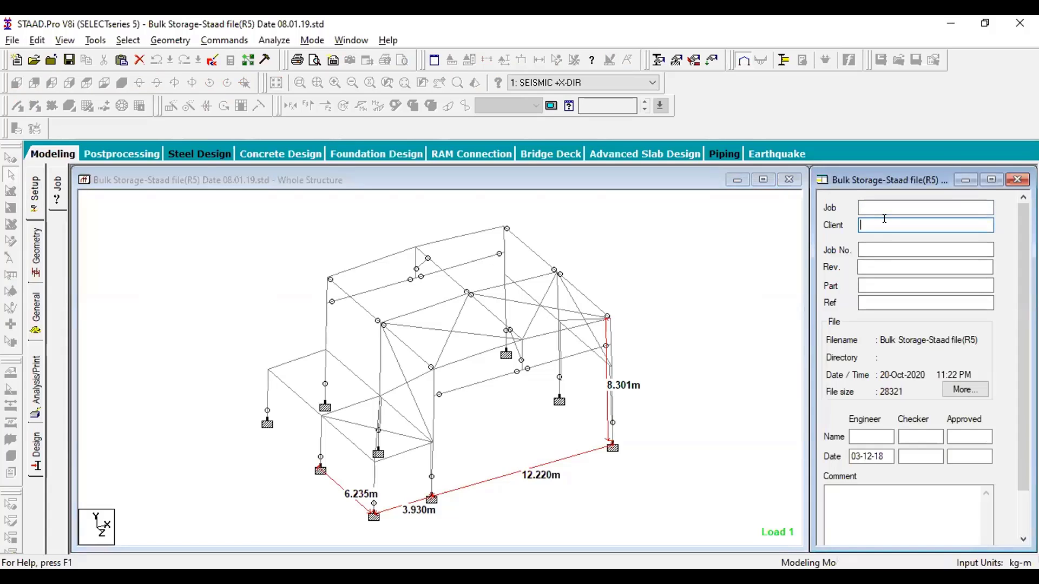
left_click(861, 439)
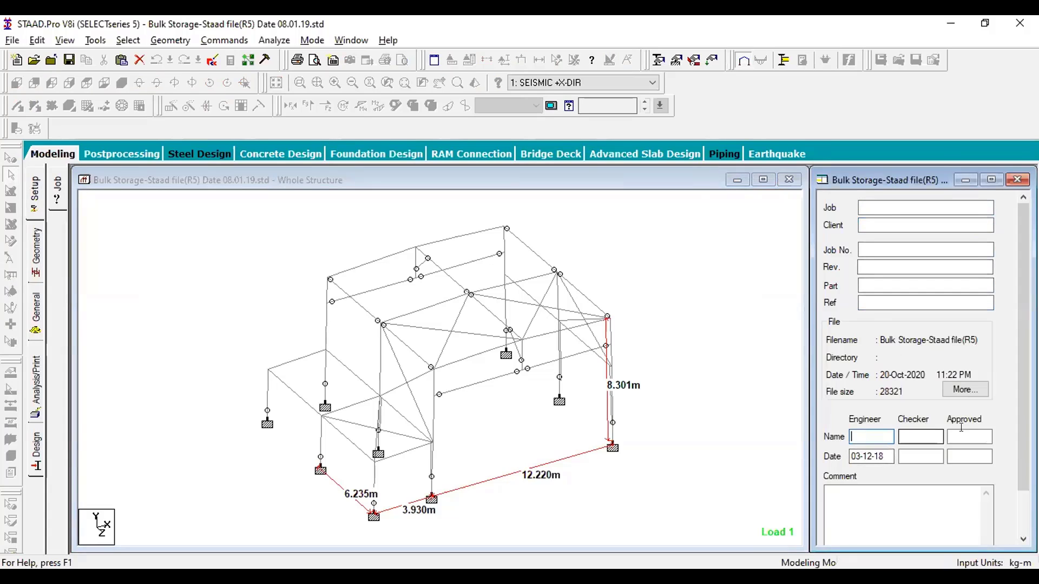
left_click(967, 437)
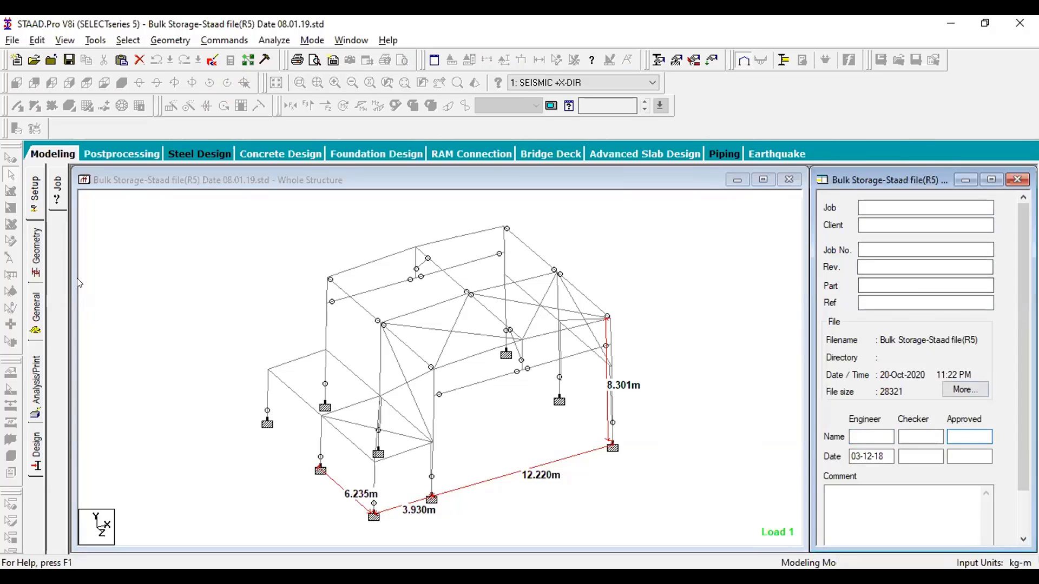
- Add a node with an X coordinate of 25 m at the end of the geometry's node table
left_click(36, 244)
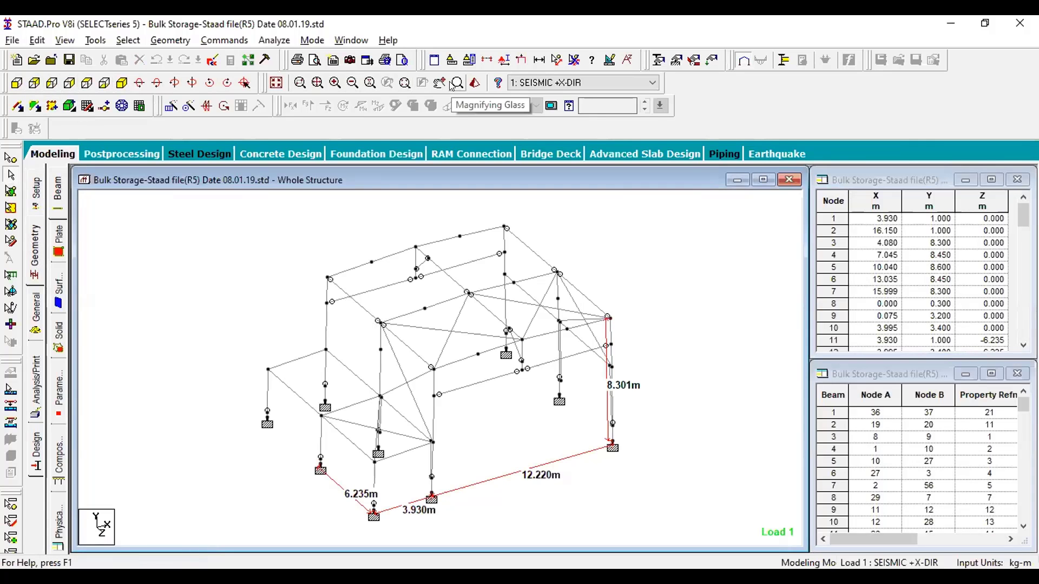
scroll(636, 332, "down", 3)
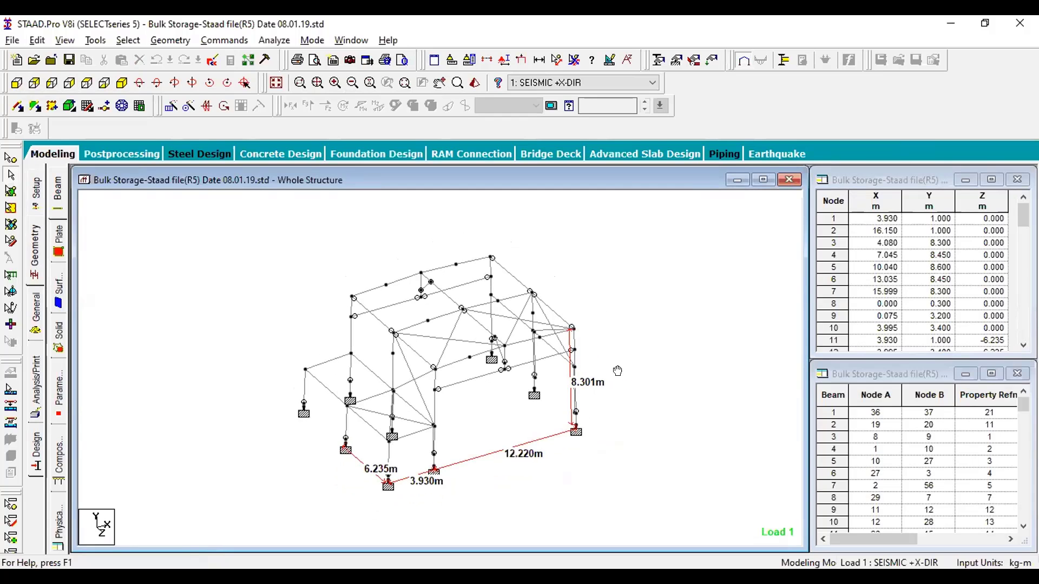
middle_click_drag(612, 358, 434, 367)
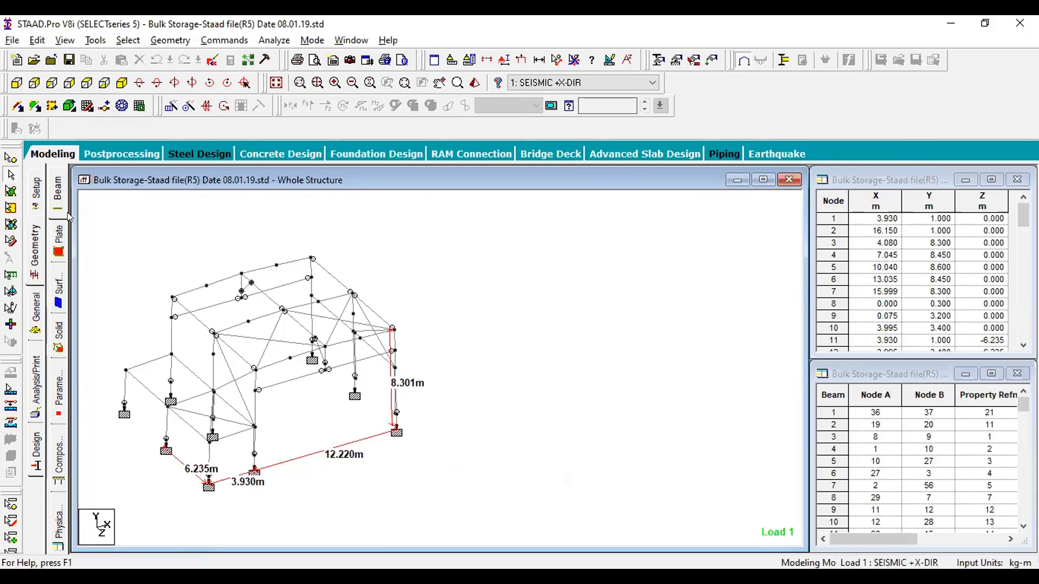
left_click_drag(1017, 216, 941, 343)
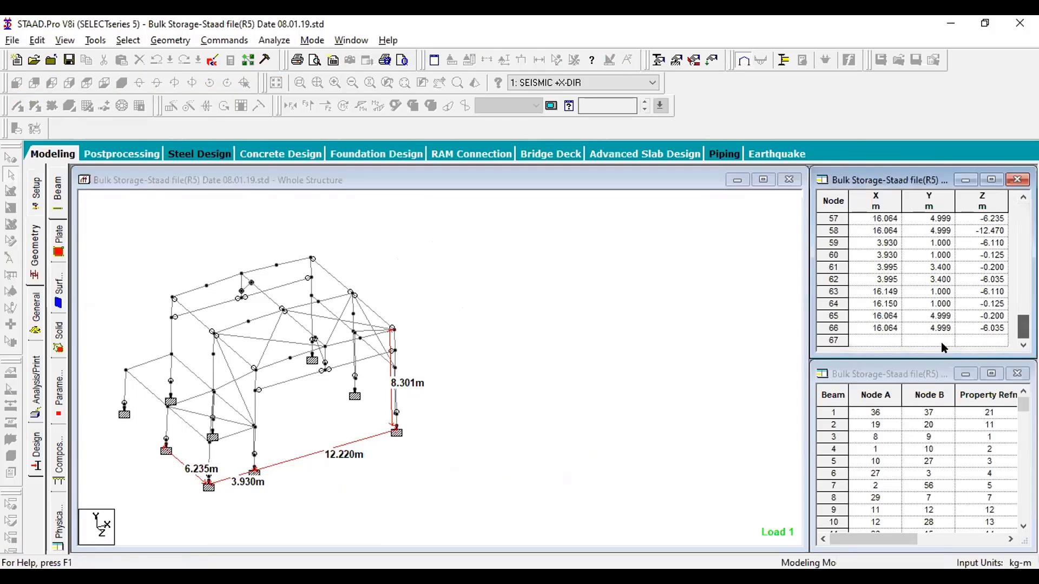
left_click(891, 340)
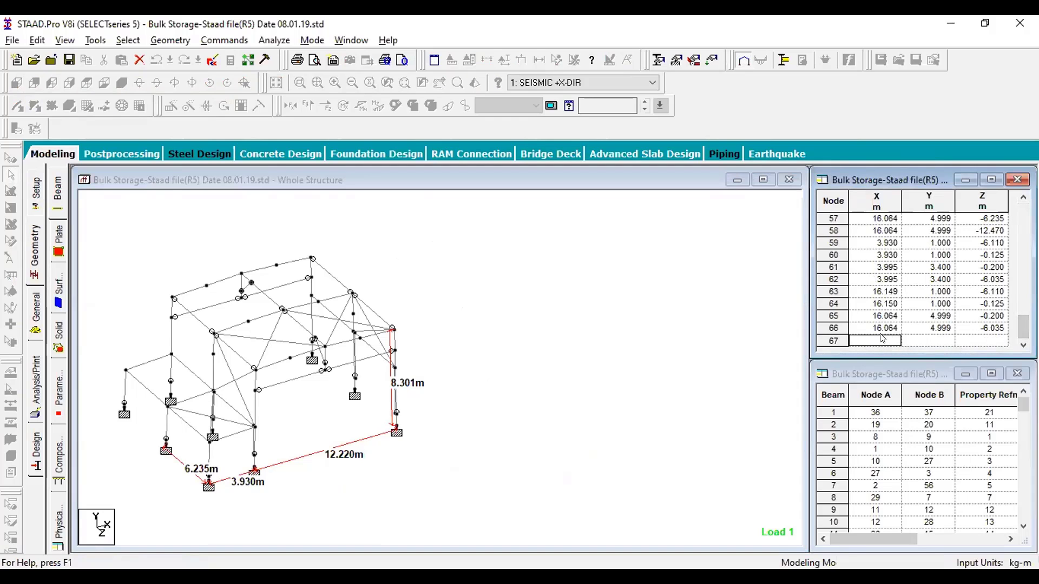
type("25")
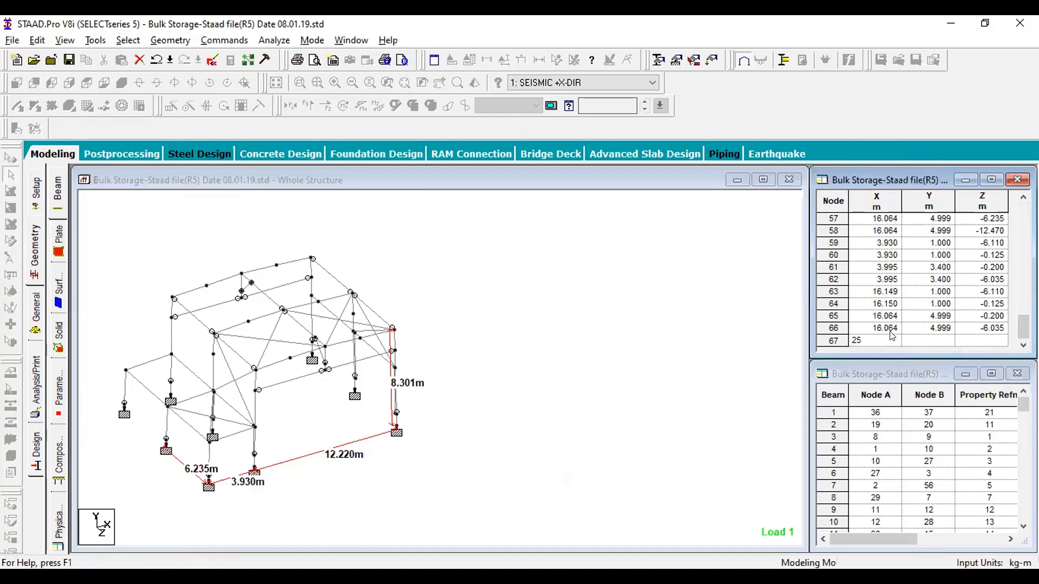
left_click(456, 437)
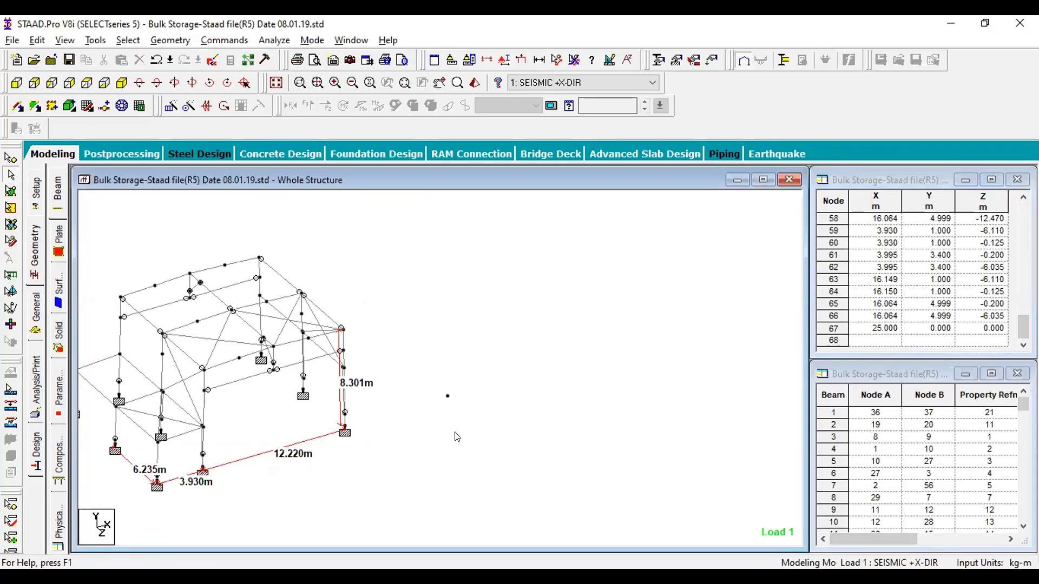
- Copy the new node with one Translational Repeat step of 5 m in X, leaving the steps unlinked
left_click(11, 158)
left_click(455, 376)
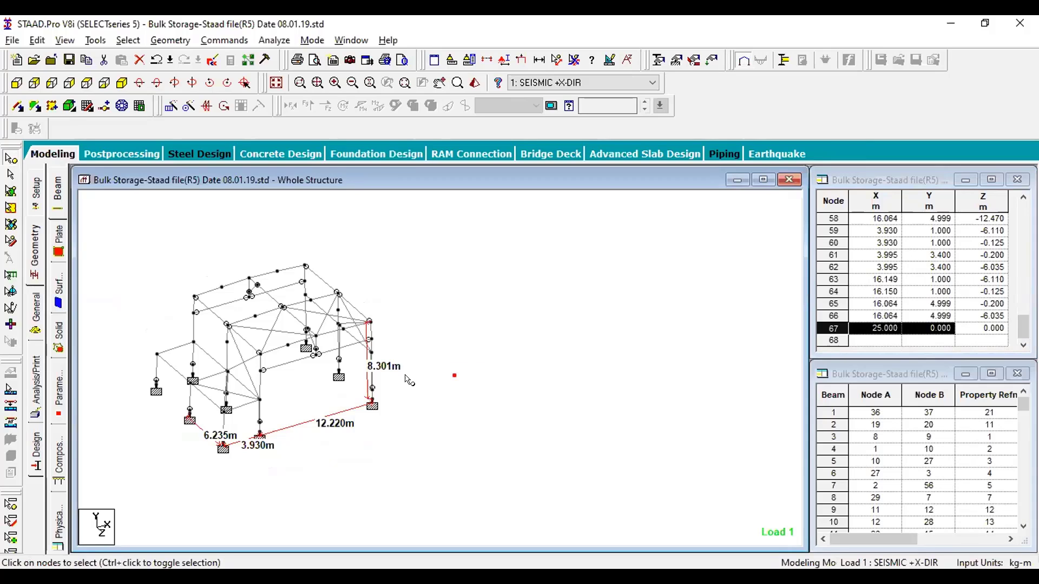
left_click(169, 106)
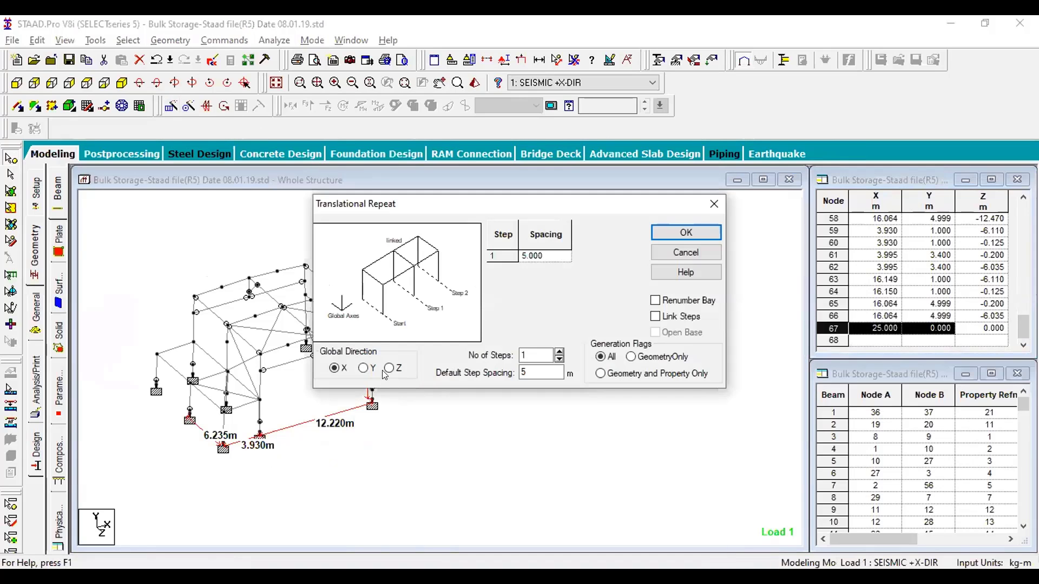
left_click(664, 314)
left_click(669, 313)
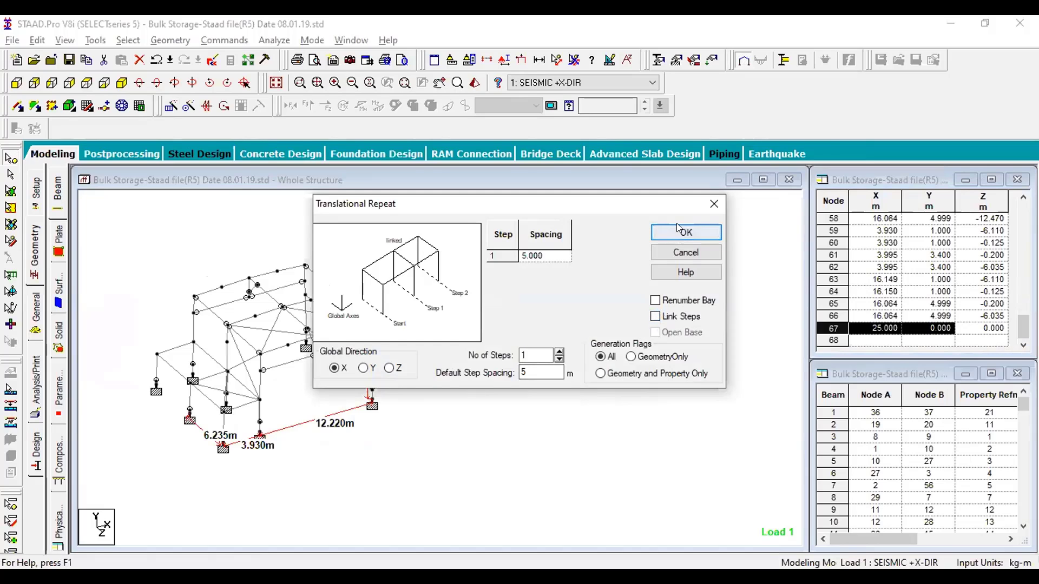
left_click(678, 231)
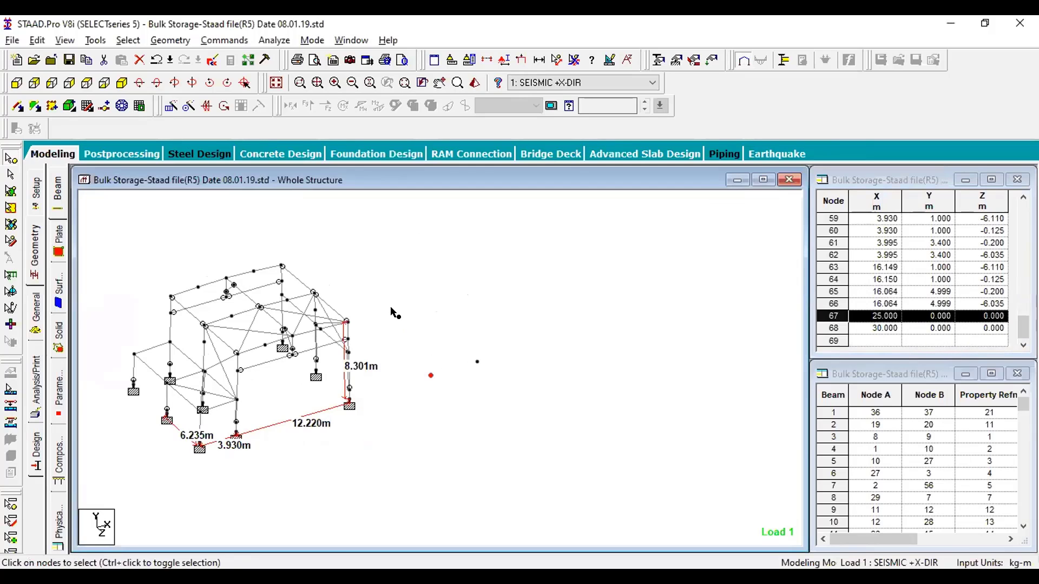
- Repeat the nodes 5 m in Y and add a beam between the two lower nodes
left_click(172, 107)
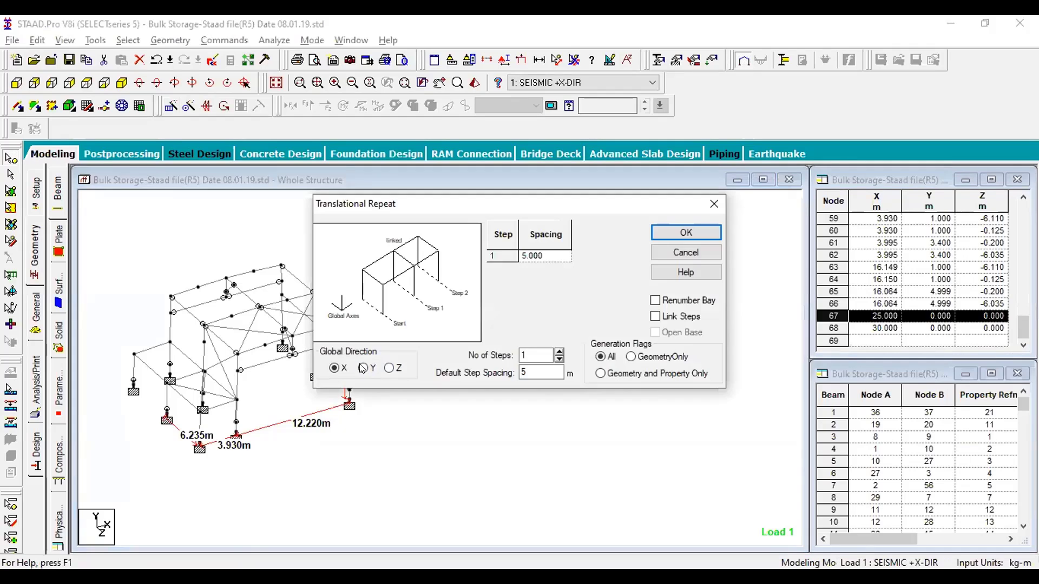
left_click(685, 233)
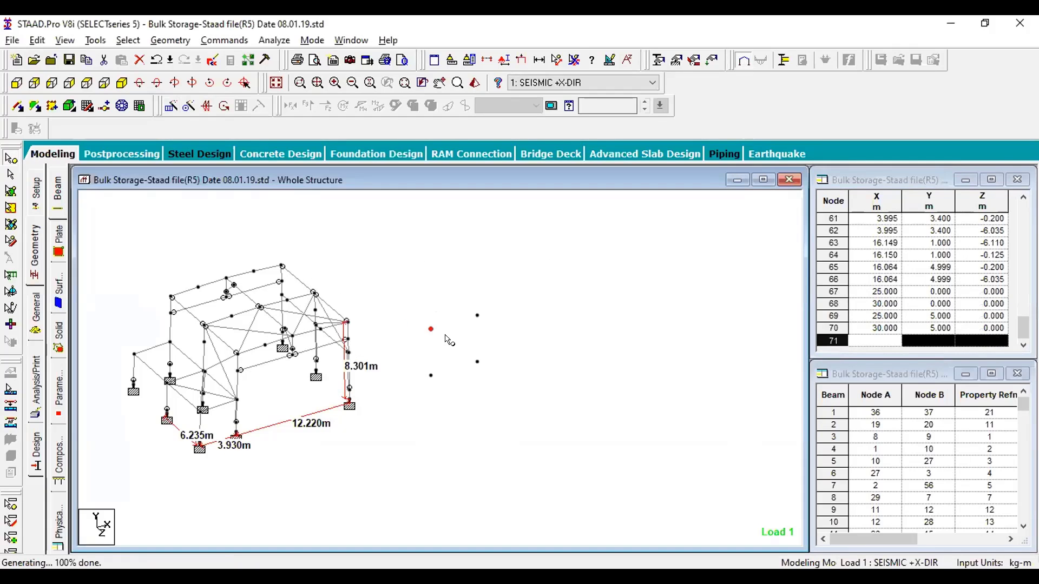
left_click(18, 106)
left_click_drag(431, 376, 477, 361)
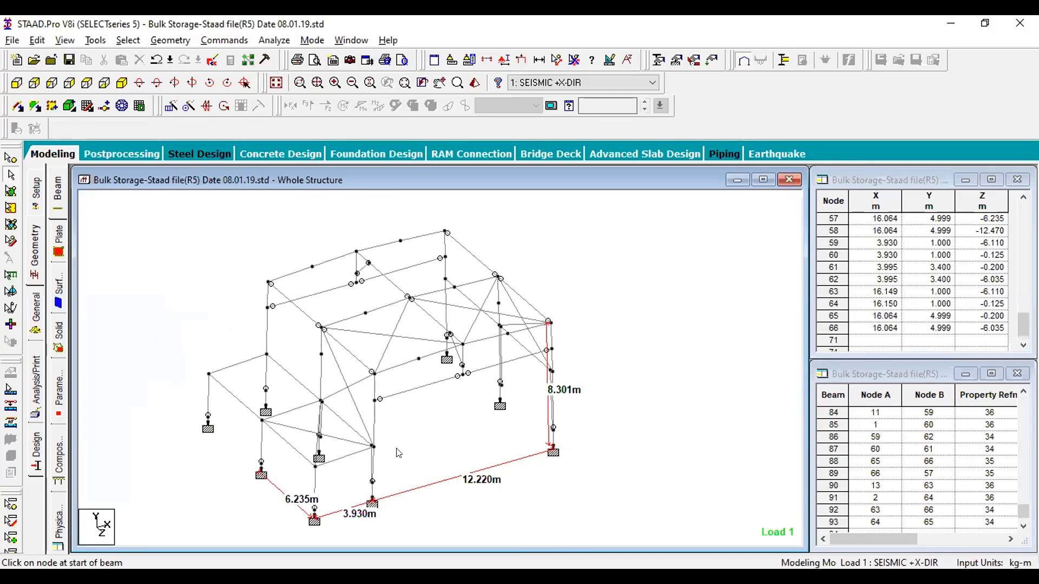
- Examine the section properties of the whole structure and highlight the members assigned to tapered sections 1 and 5
left_click(38, 246)
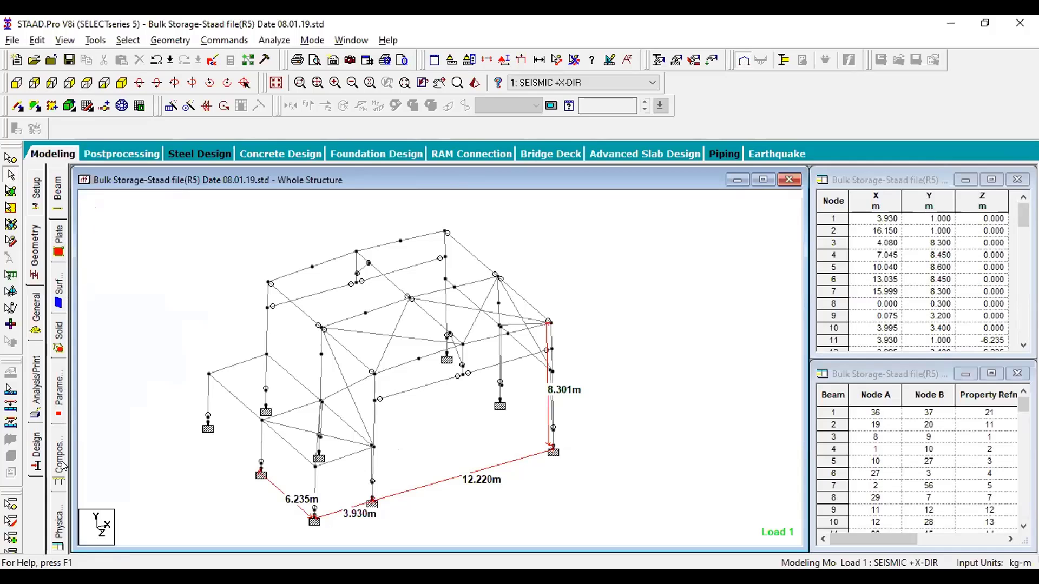
left_click(38, 324)
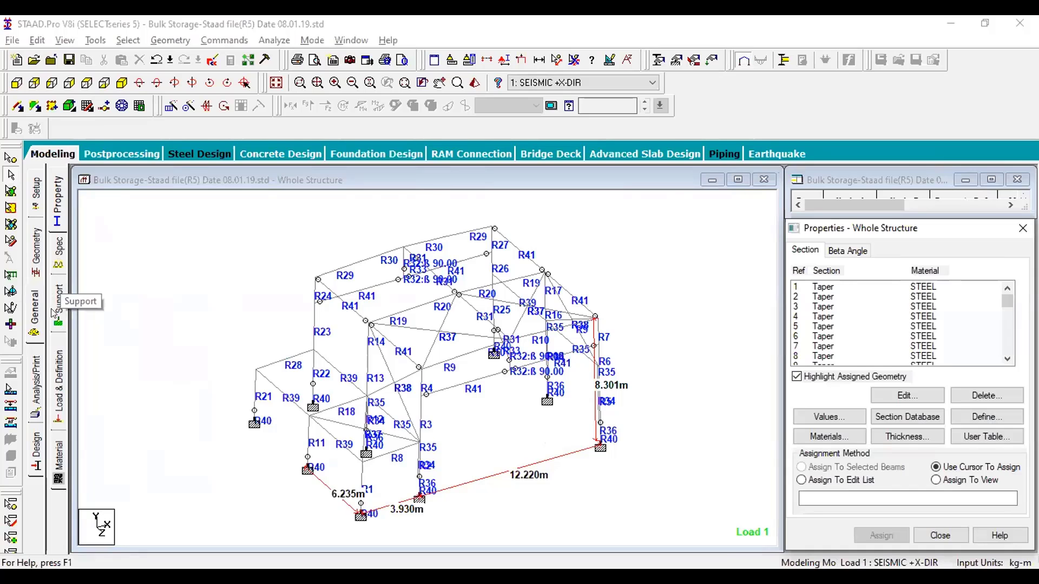
scroll(456, 450, "up", 1)
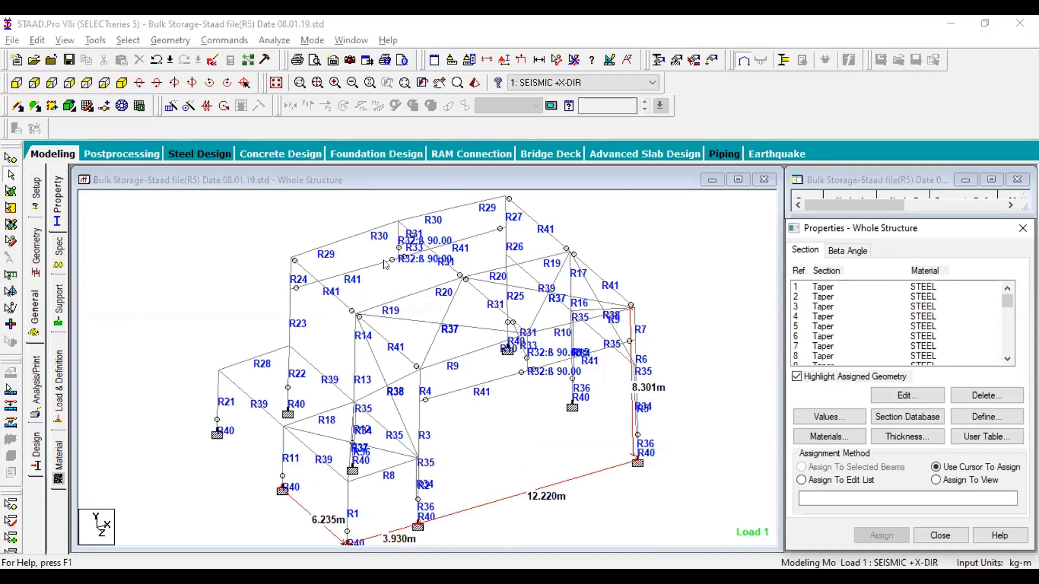
left_click(341, 242)
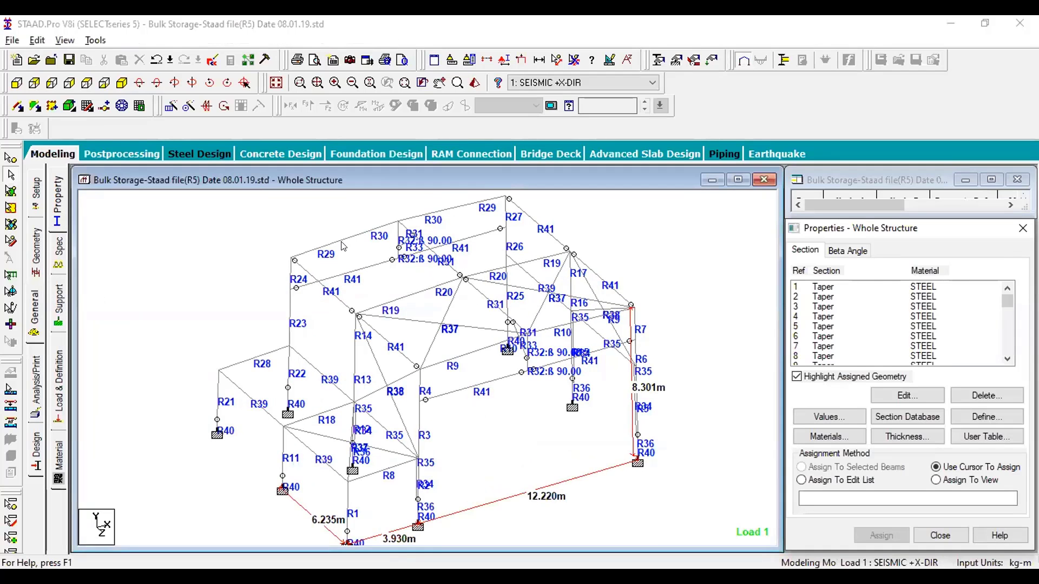
mouse_move(1008, 301)
left_mouse_down()
mouse_move(1005, 350)
mouse_move(999, 292)
left_mouse_up()
left_click(831, 289)
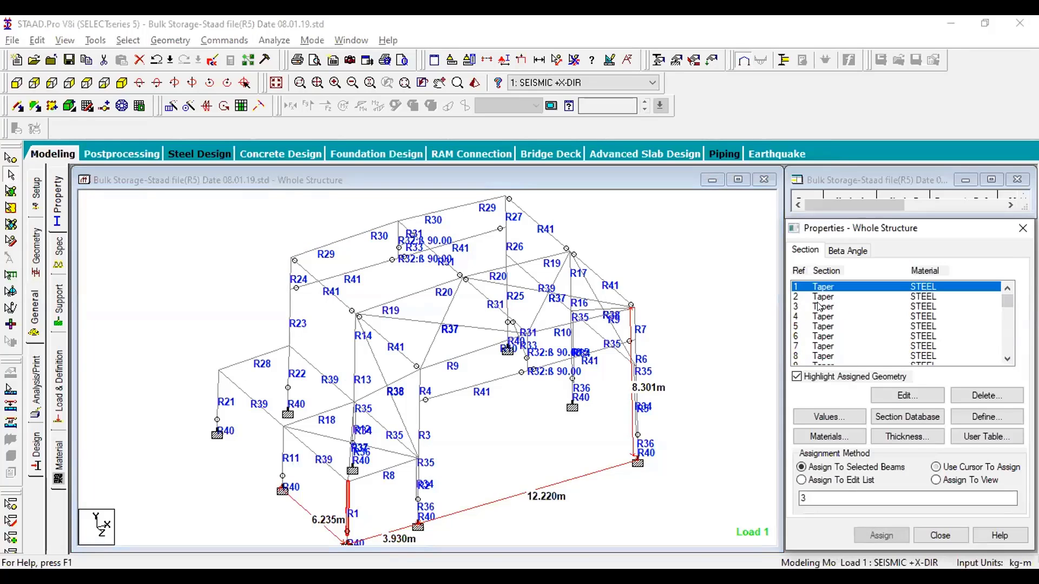
left_click(820, 326)
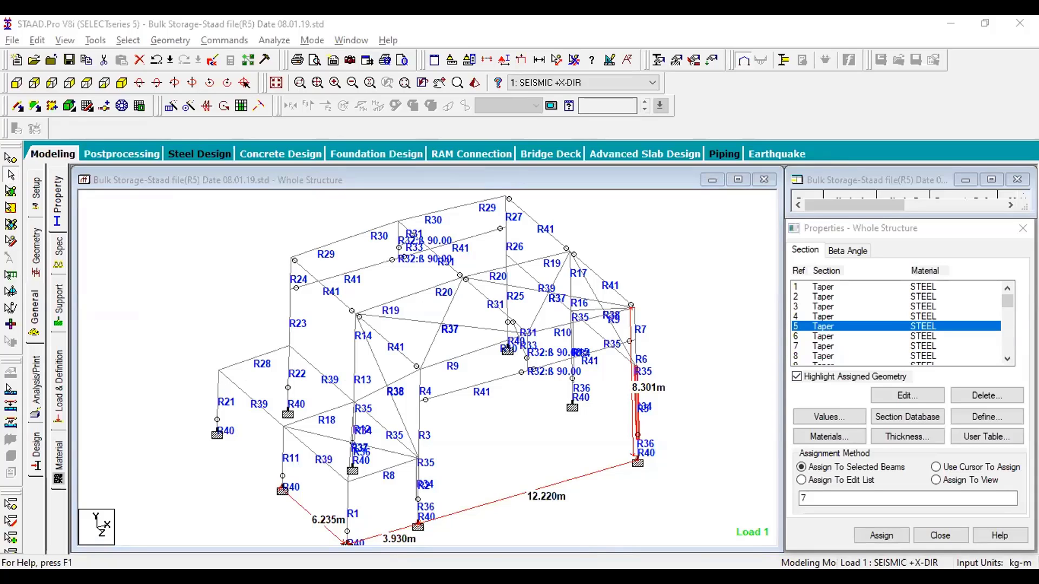
left_click(936, 466)
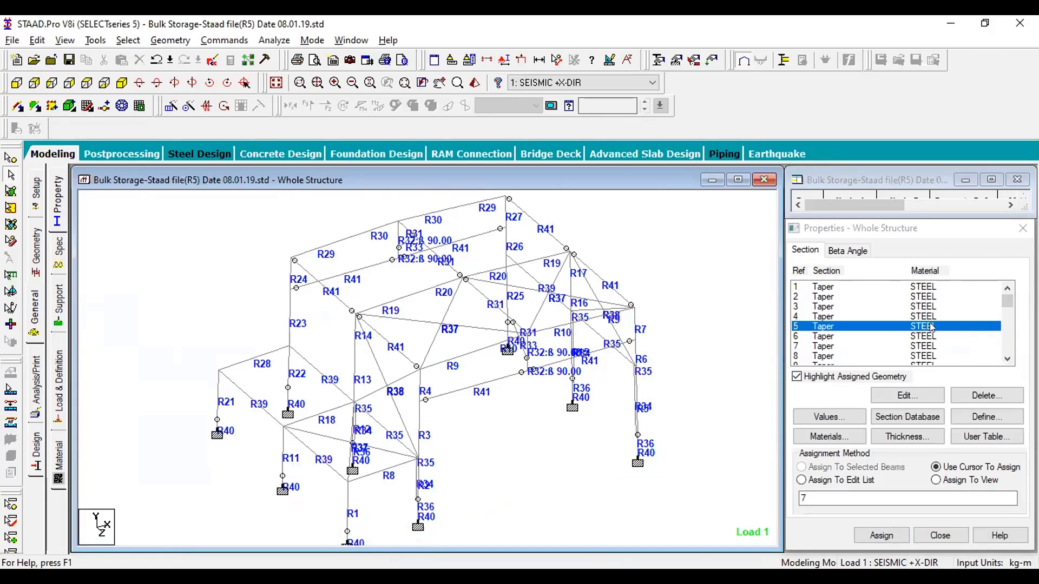
- Review the dimensions and available materials of tapered I section 5, leaving its material as STEEL
left_click(921, 396)
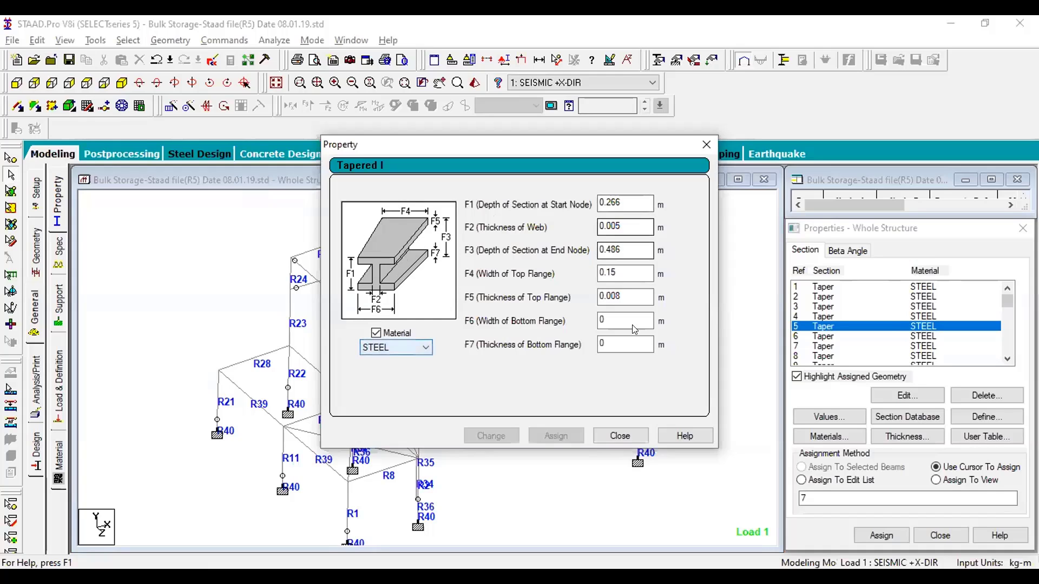
left_click(408, 346)
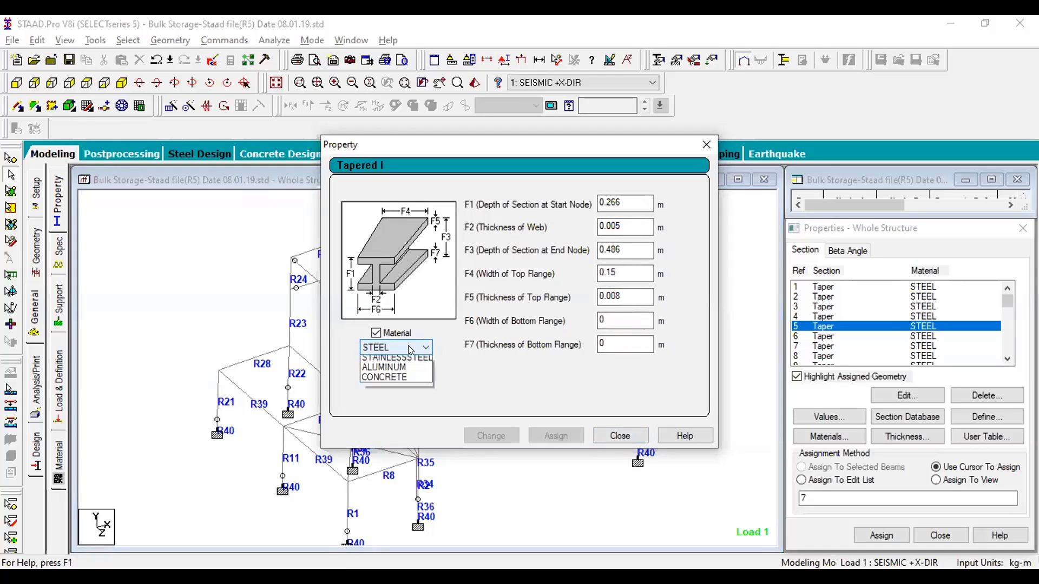
left_click(391, 346)
left_click(400, 345)
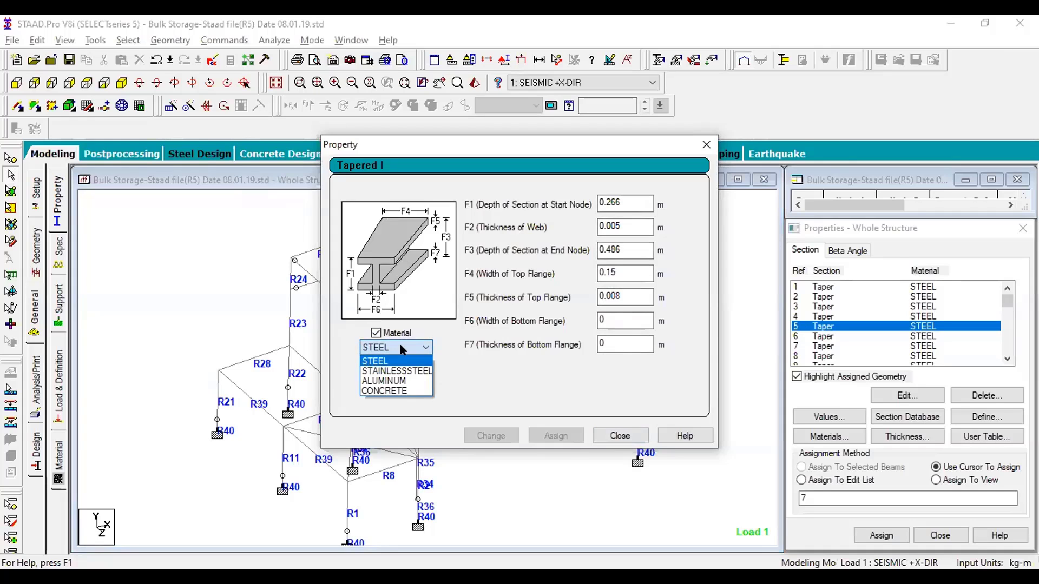
left_click(454, 362)
left_click(625, 441)
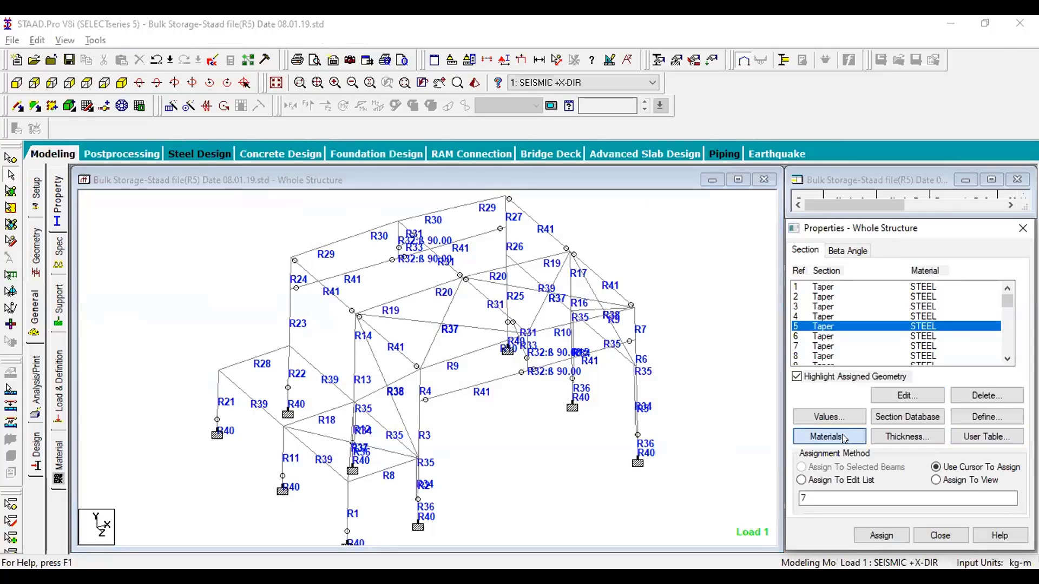
- View the materials property table and the supports defined for the whole structure
left_click(830, 436)
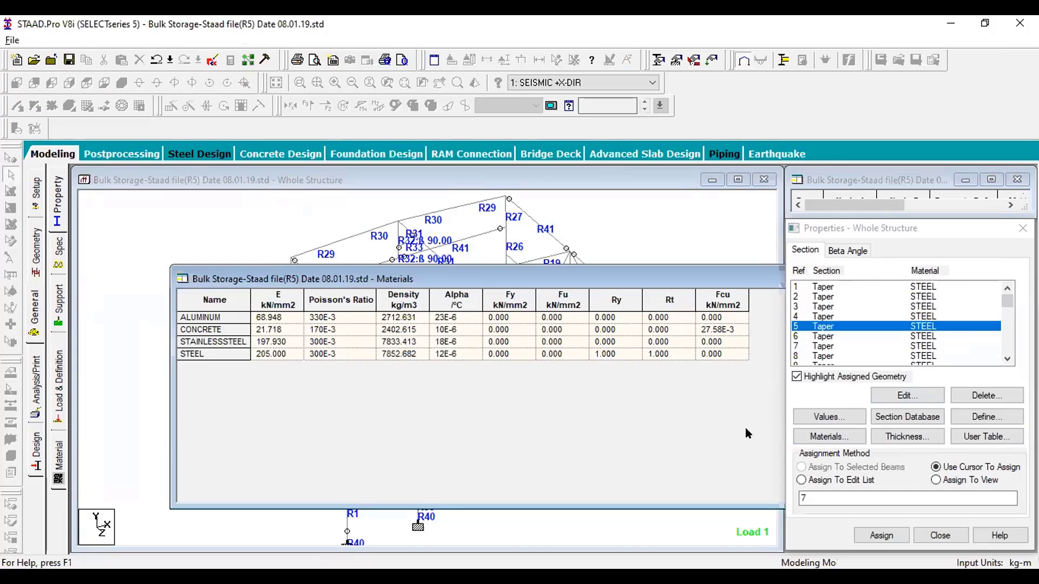
left_click(59, 305)
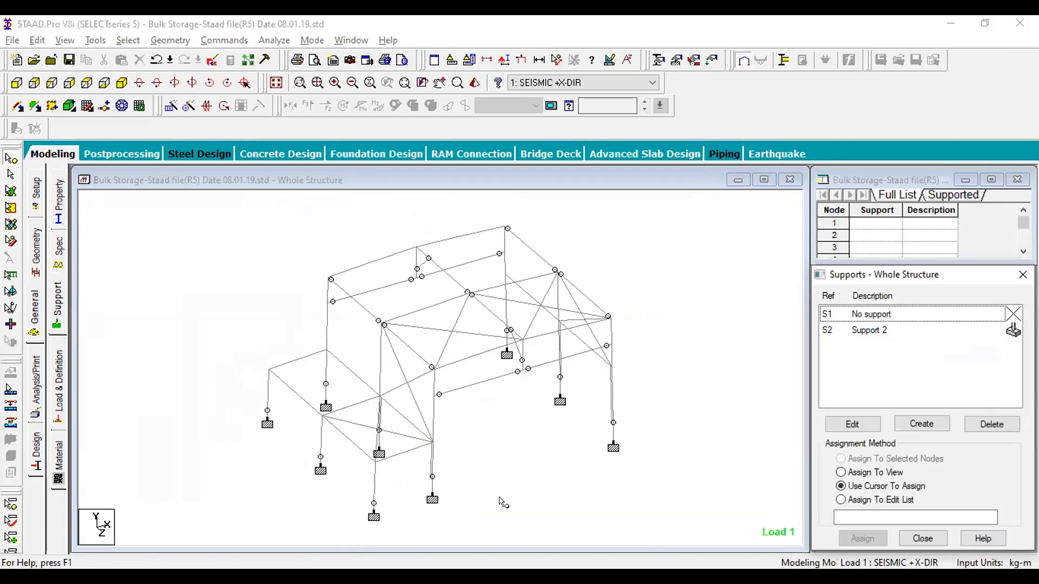
left_click(445, 463)
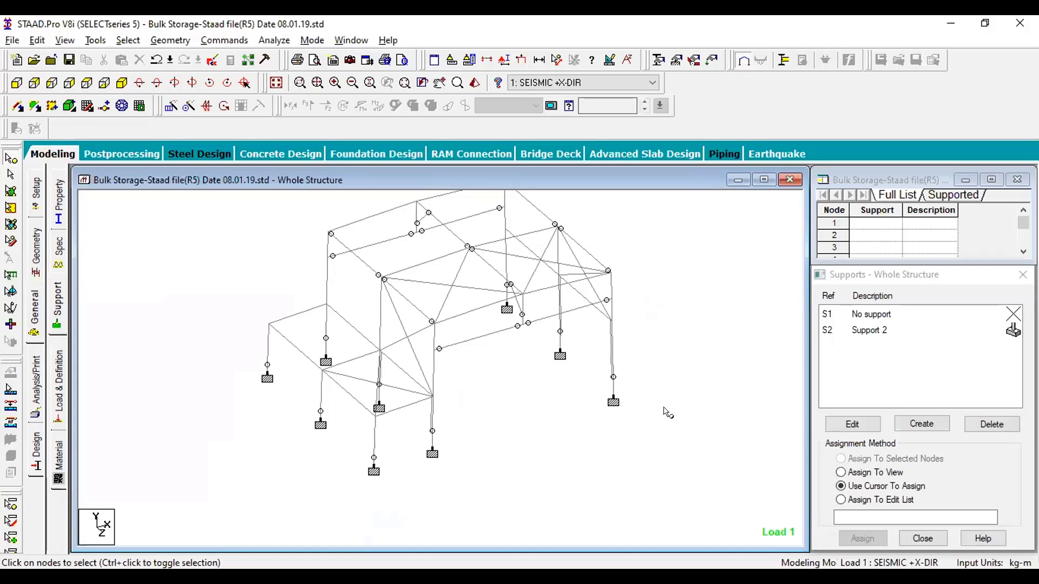
- Expand the load definitions and look at the vehicle and time history definition entries
left_click(56, 379)
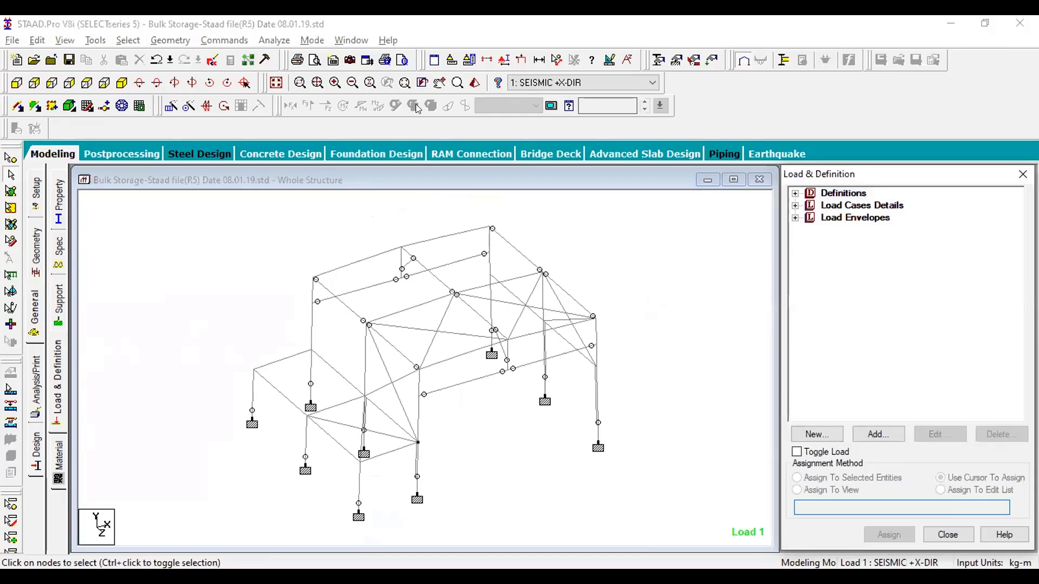
double_click(843, 193)
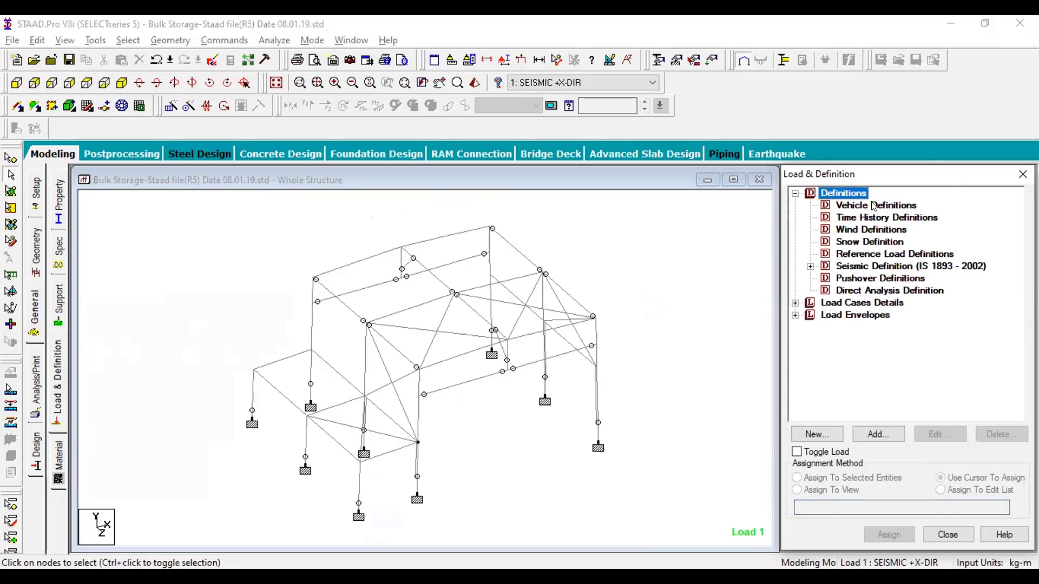
left_click(901, 205)
left_click(909, 217)
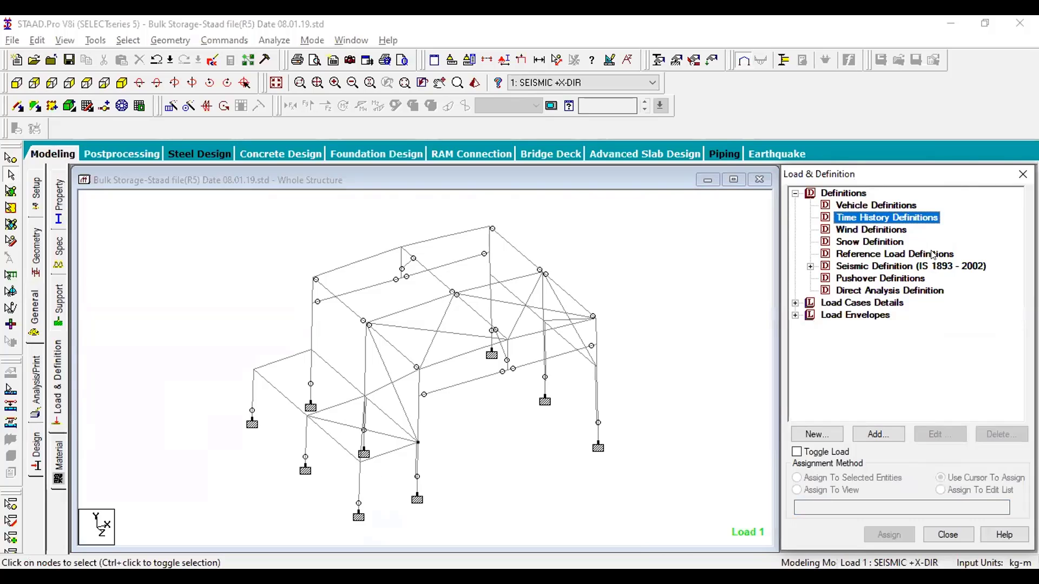
- Add wind definition type 1 with the comment WIND 1 and look over its intensity type options and custom intensity-versus-height table
left_click(885, 231)
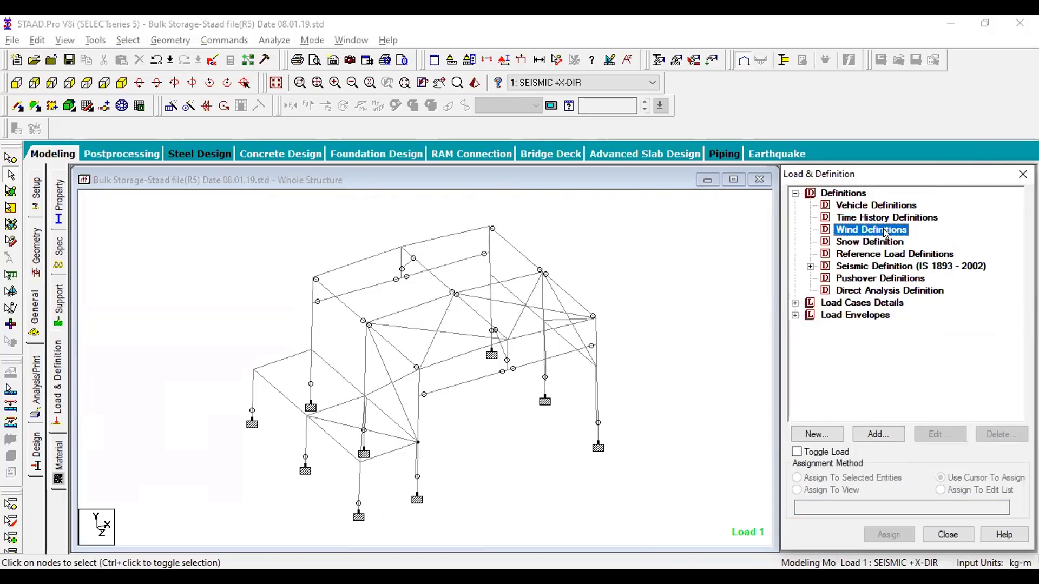
left_click(878, 434)
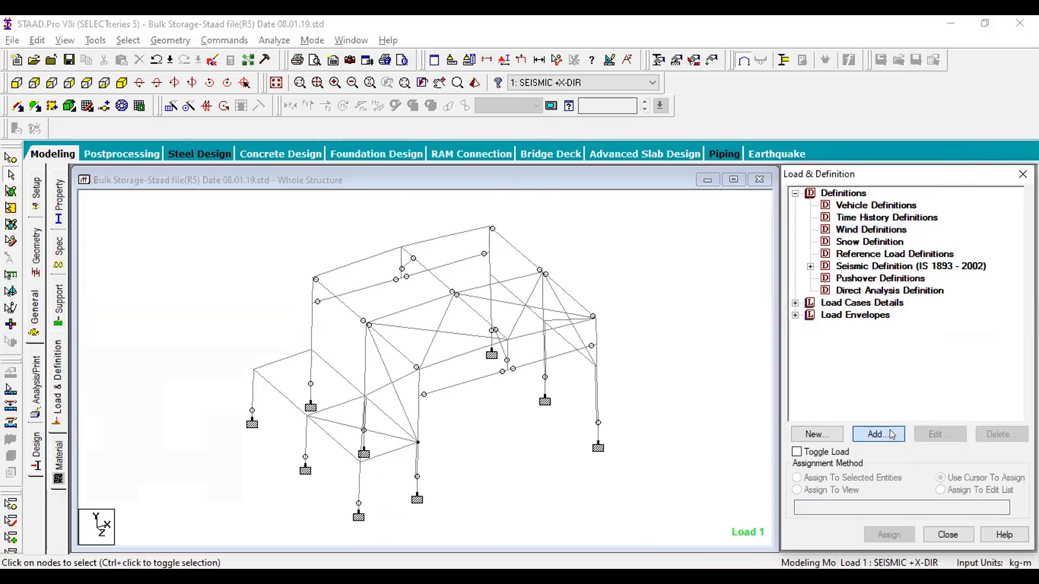
left_click(506, 401)
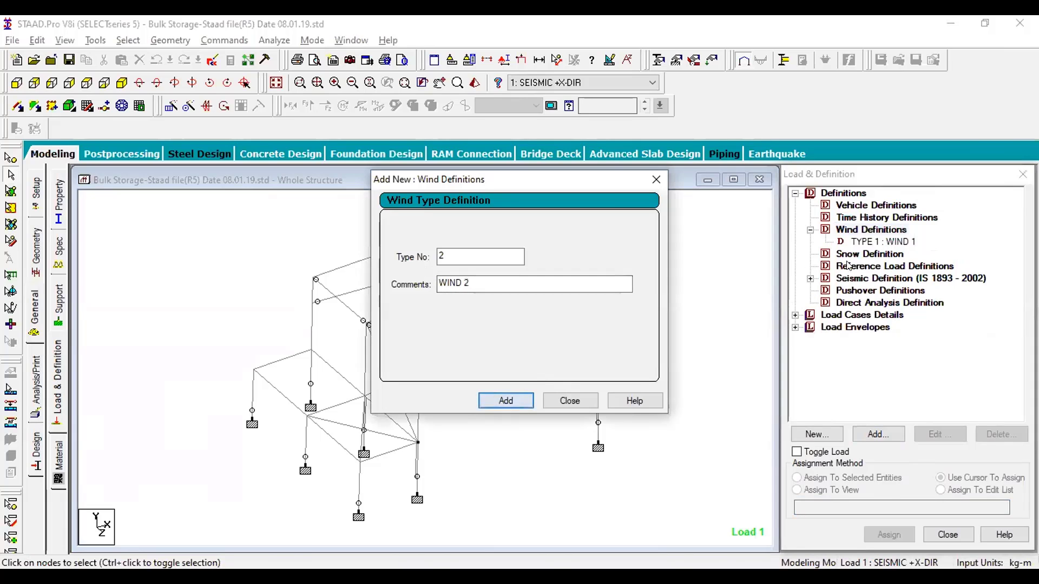
left_click(570, 401)
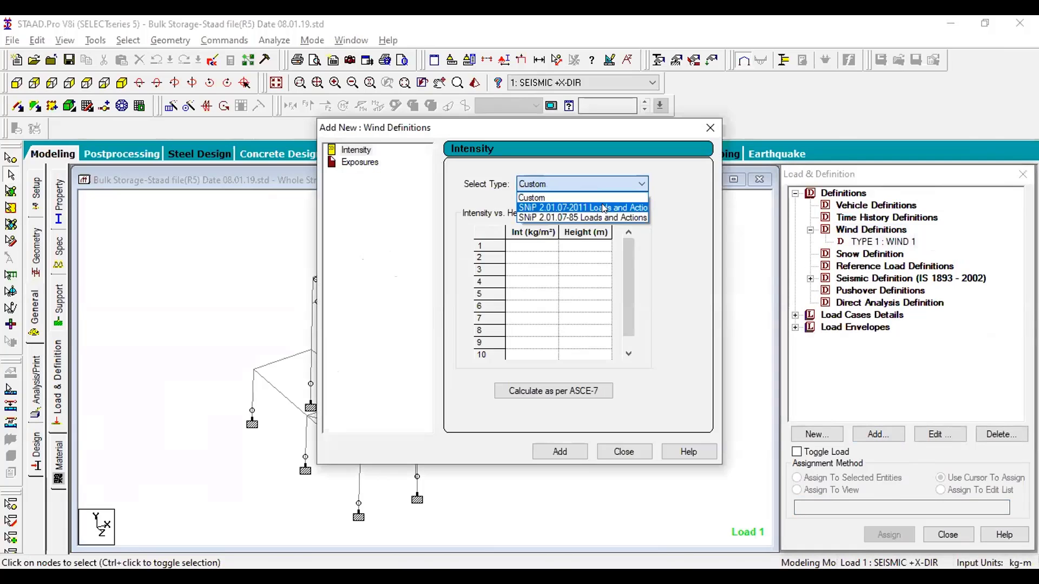
left_click(562, 252)
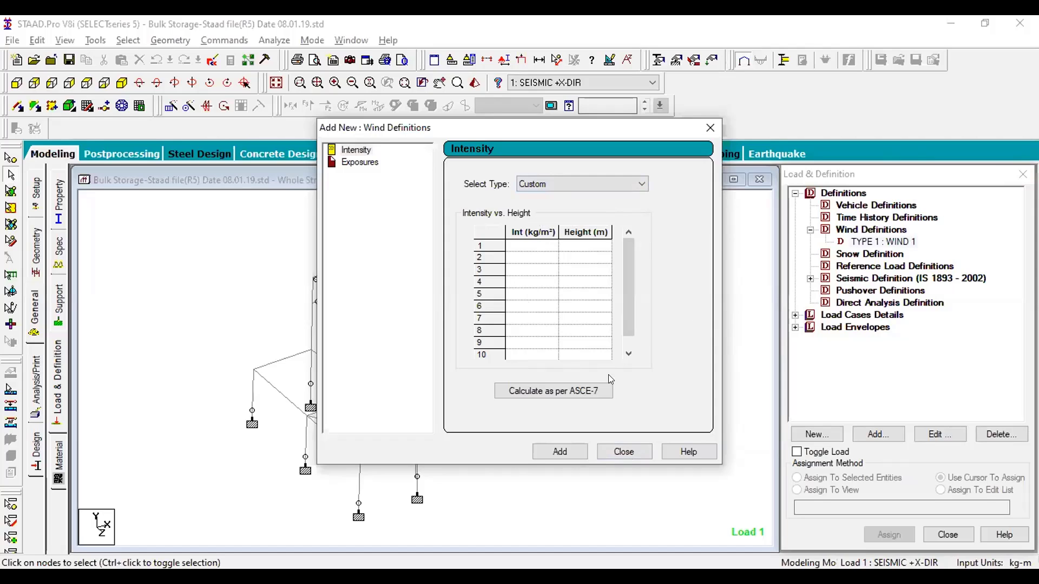
left_click_drag(631, 297, 628, 342)
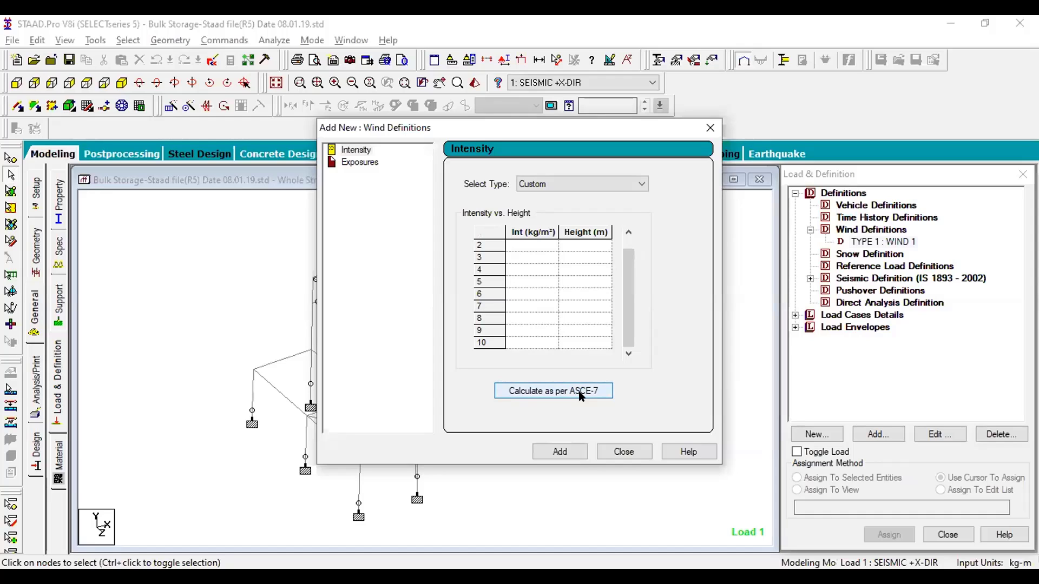
- Review the ASCE-7 wind load common data and code editions, keeping 2010, and close without calculating any intensity
left_click(549, 391)
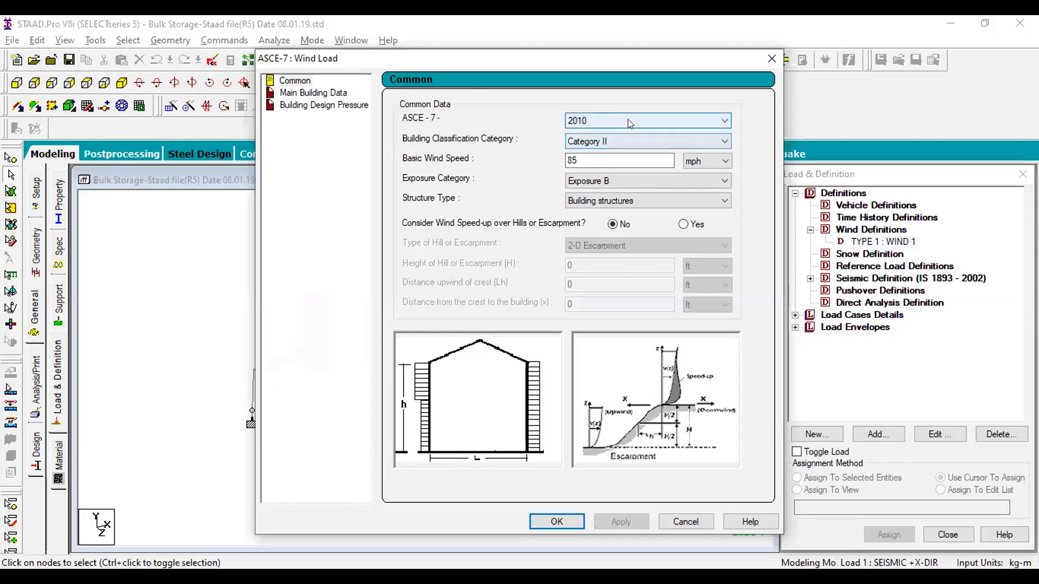
left_click(628, 120)
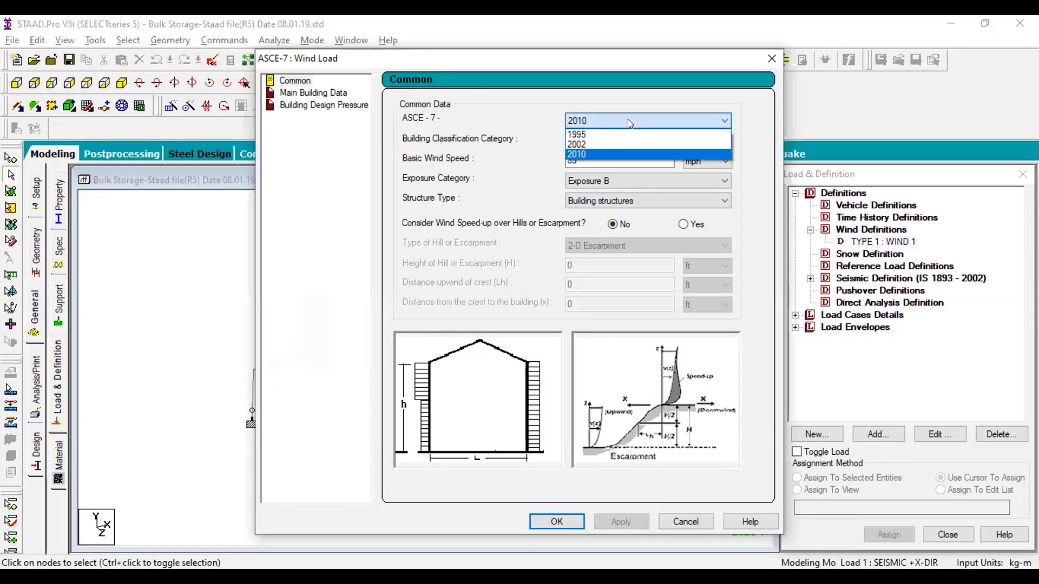
left_click(644, 149)
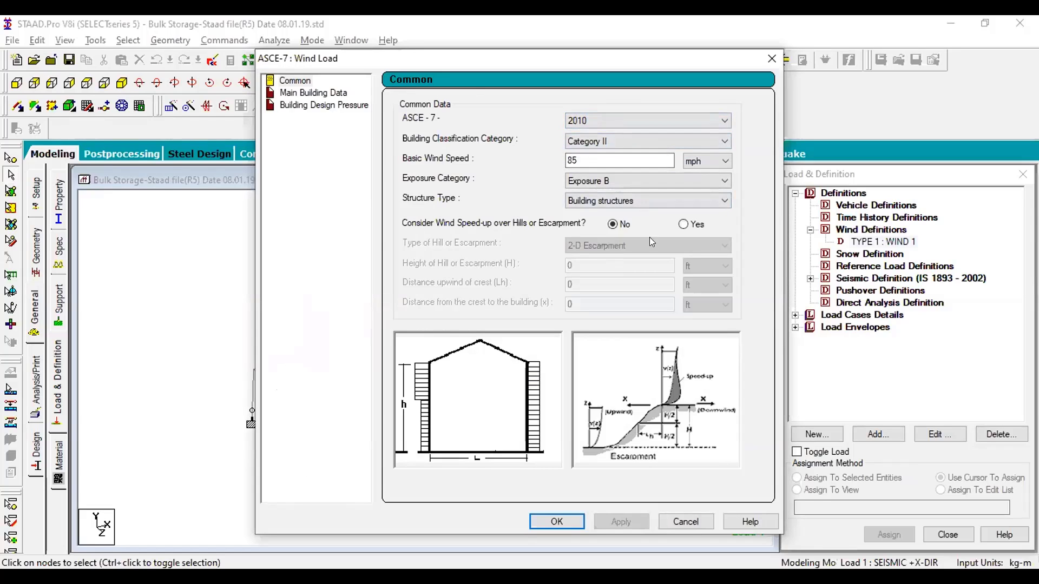
left_click(683, 522)
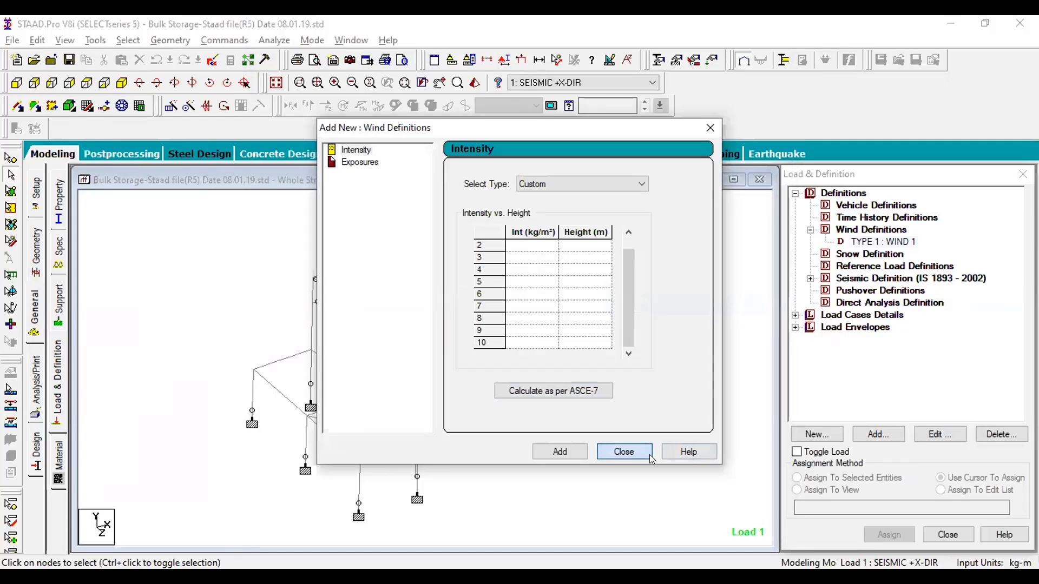
left_click(649, 453)
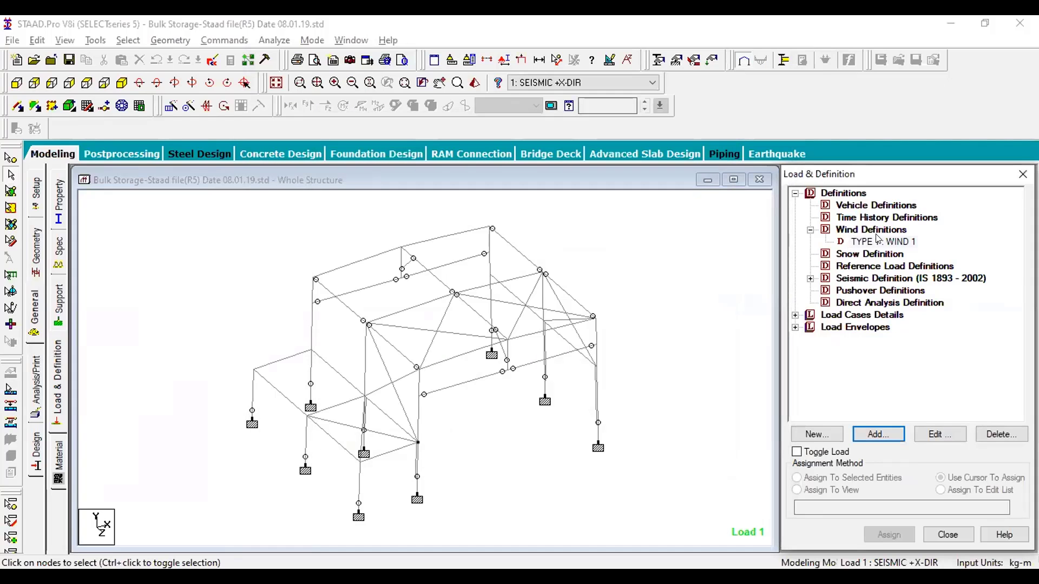
- Delete the WIND 1 type from the wind definitions
left_click(875, 231)
left_click(890, 241)
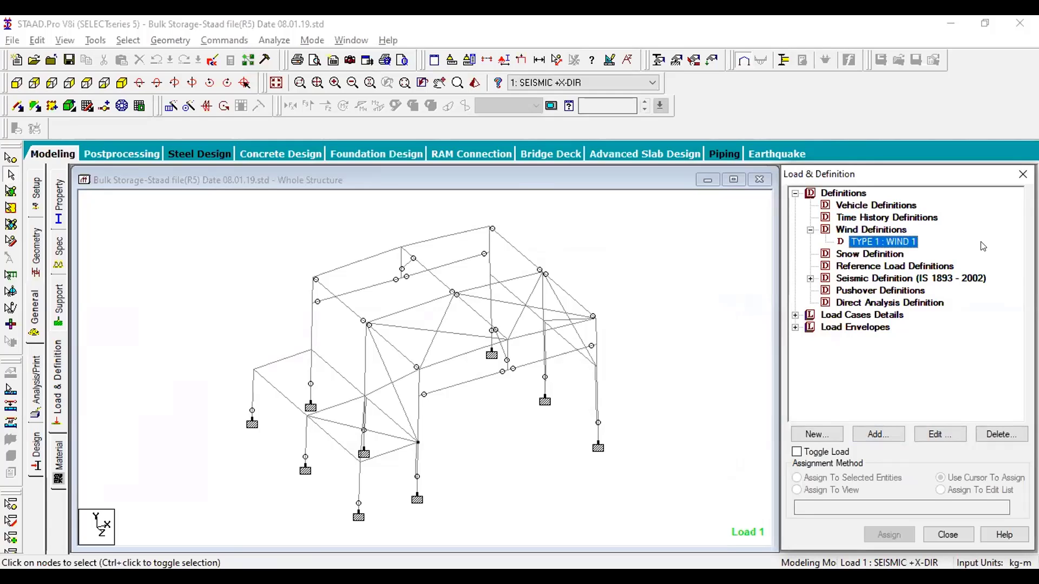
key("Delete")
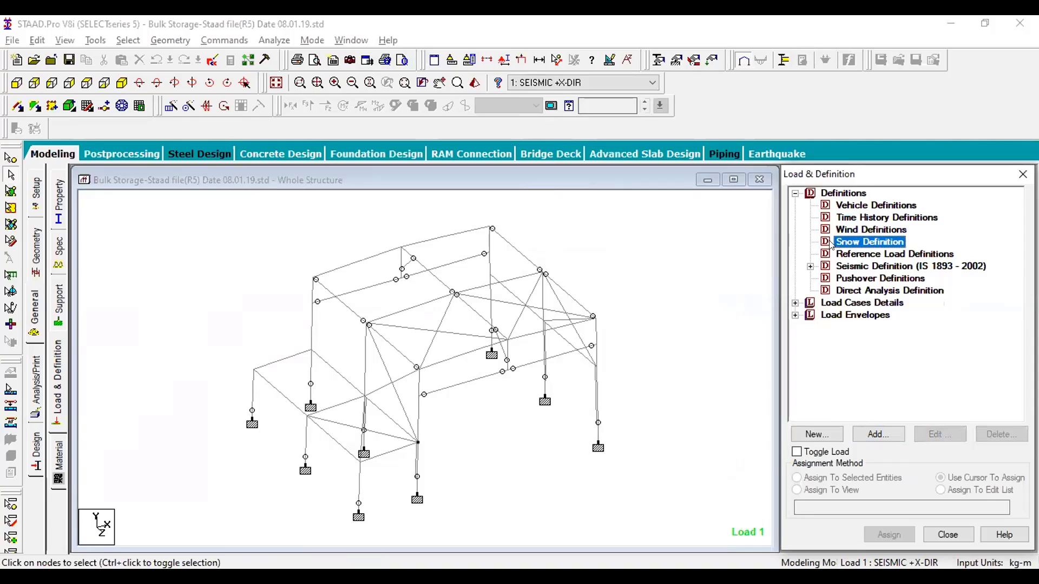
- Review the seismic parameters of the IS 1893 - 2002 definition and the available code types, leaving the type as IS 1893 - 2002/2005
left_click(810, 266)
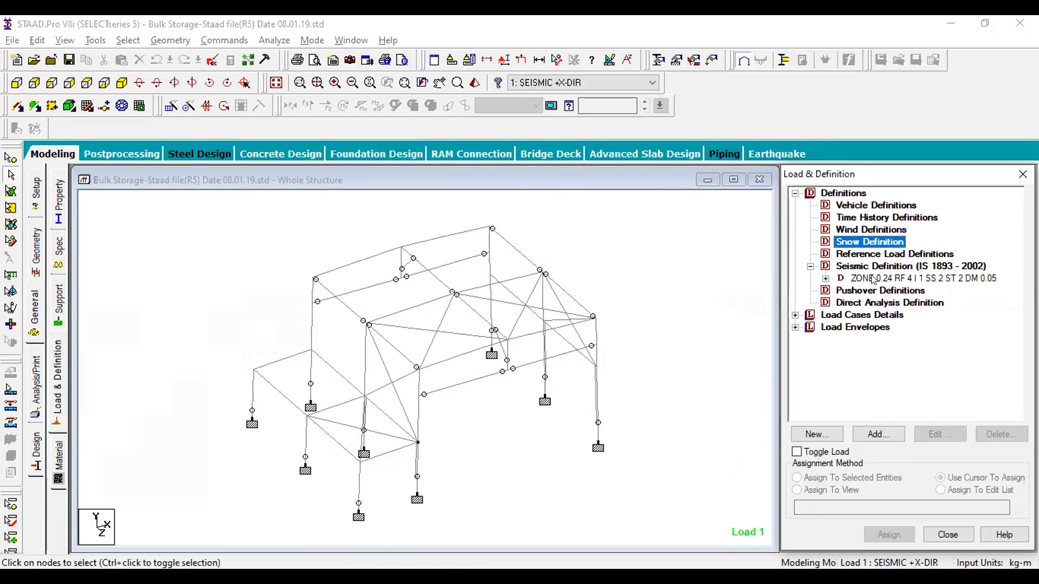
left_click(827, 280)
left_click(908, 279)
double_click(908, 279)
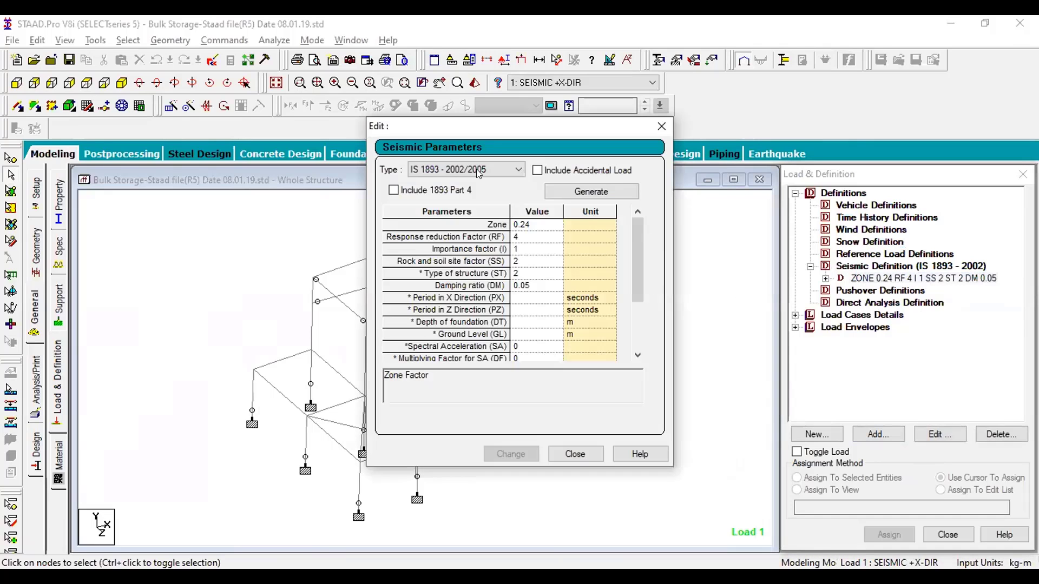
left_click(476, 169)
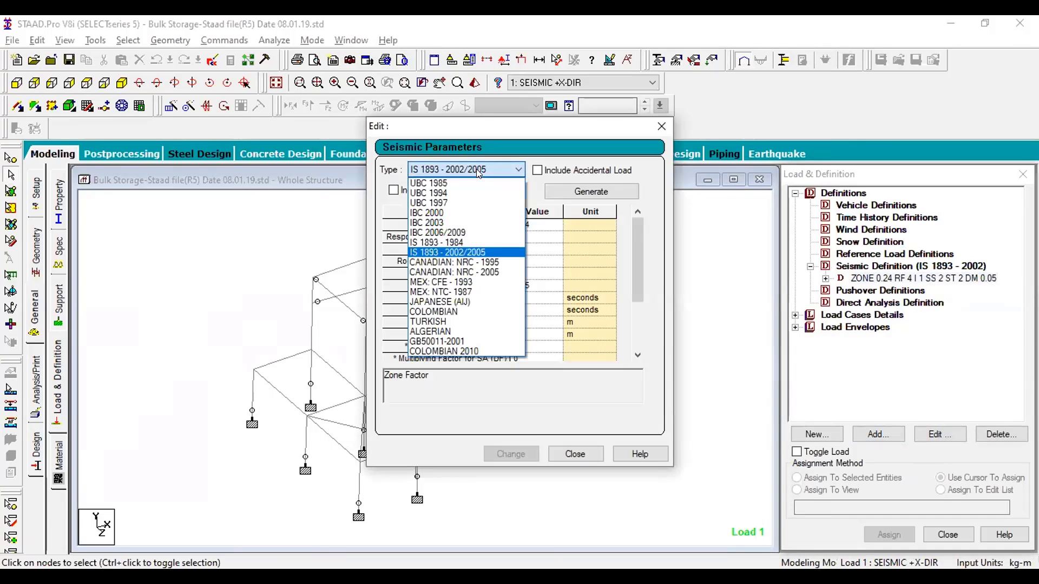
left_click(480, 253)
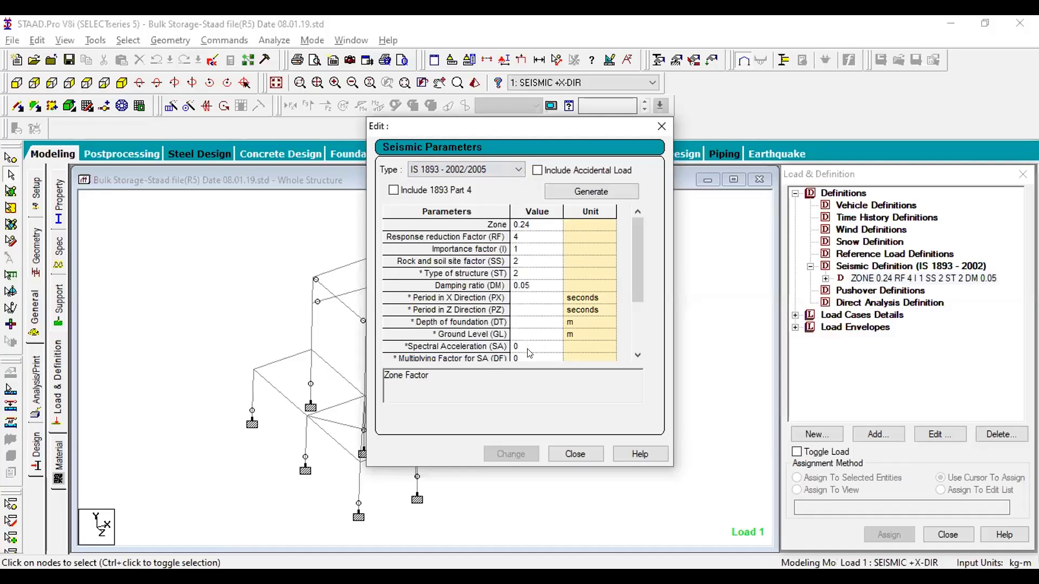
left_click(577, 450)
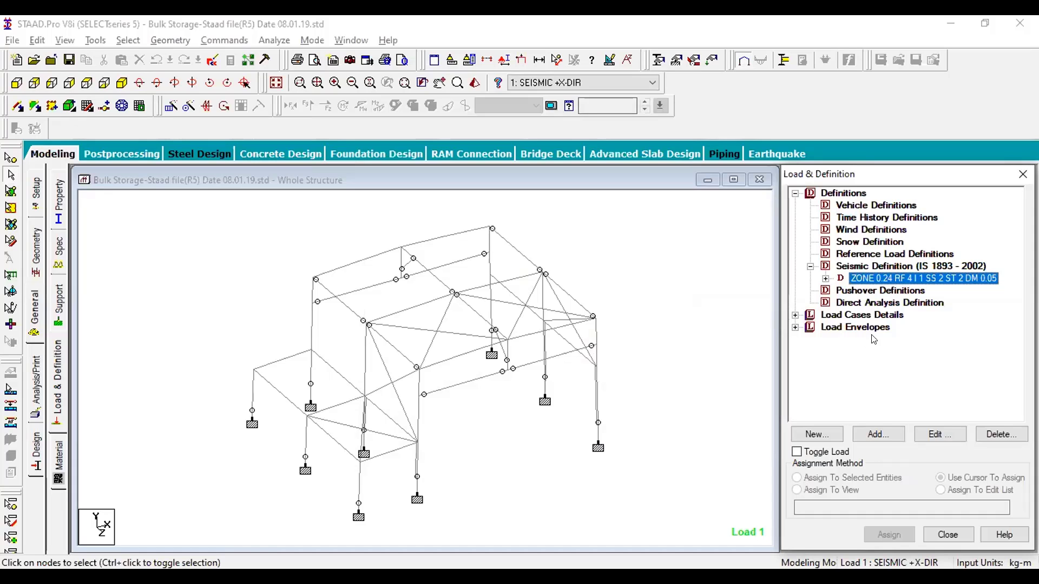
- Expand the load cases and view the title and direction factor settings of load case 1, SEISMIC +X-DIR
left_click(795, 315)
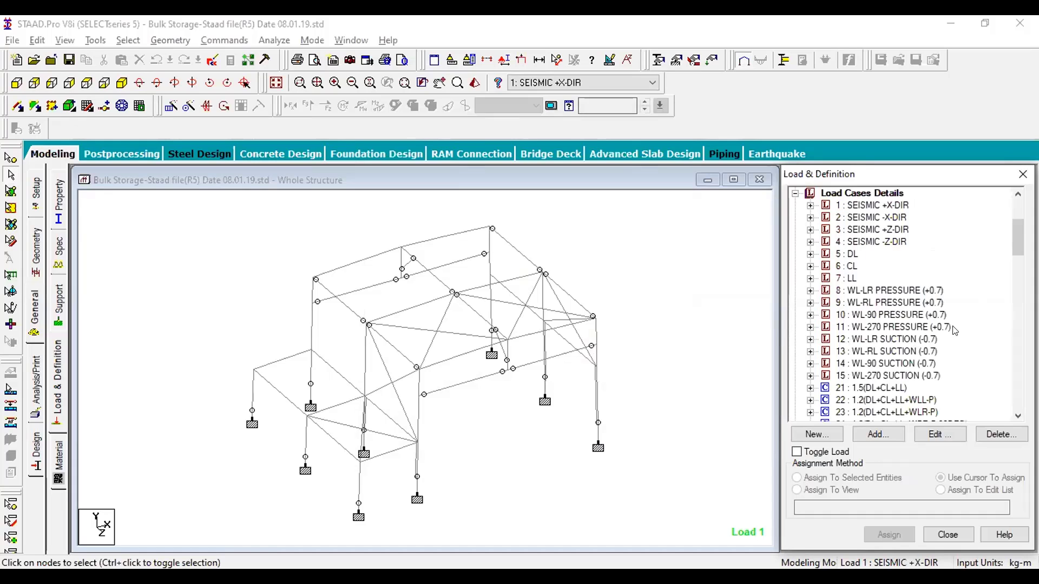
left_click_drag(1014, 233, 1017, 212)
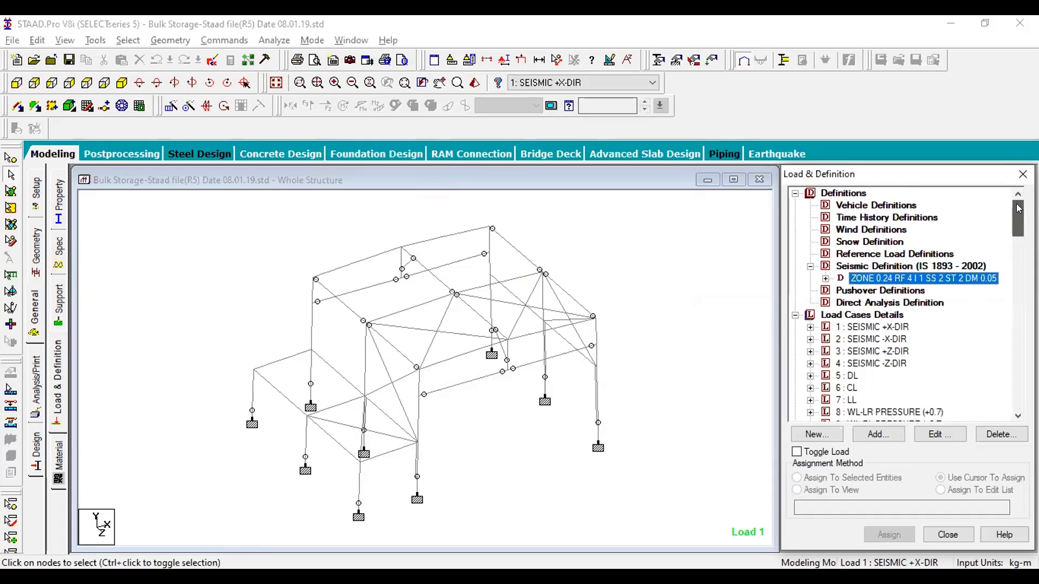
left_click(895, 328)
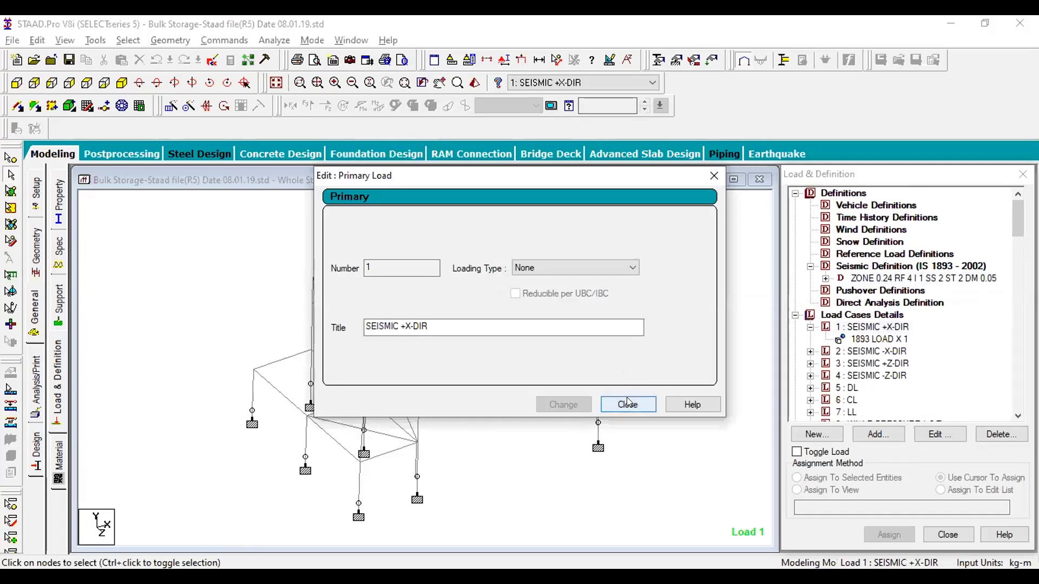
left_click(627, 397)
double_click(847, 339)
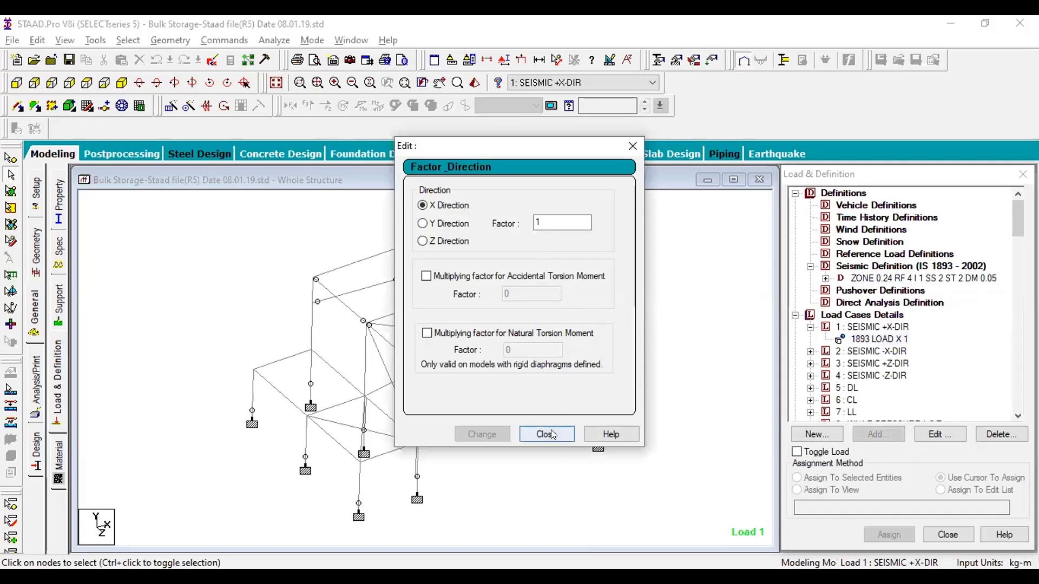
left_click(546, 435)
- Expand dead load case 5 and highlight the members assigned to its selfweight and each of its uniform loads
scroll(993, 245, "down", 3)
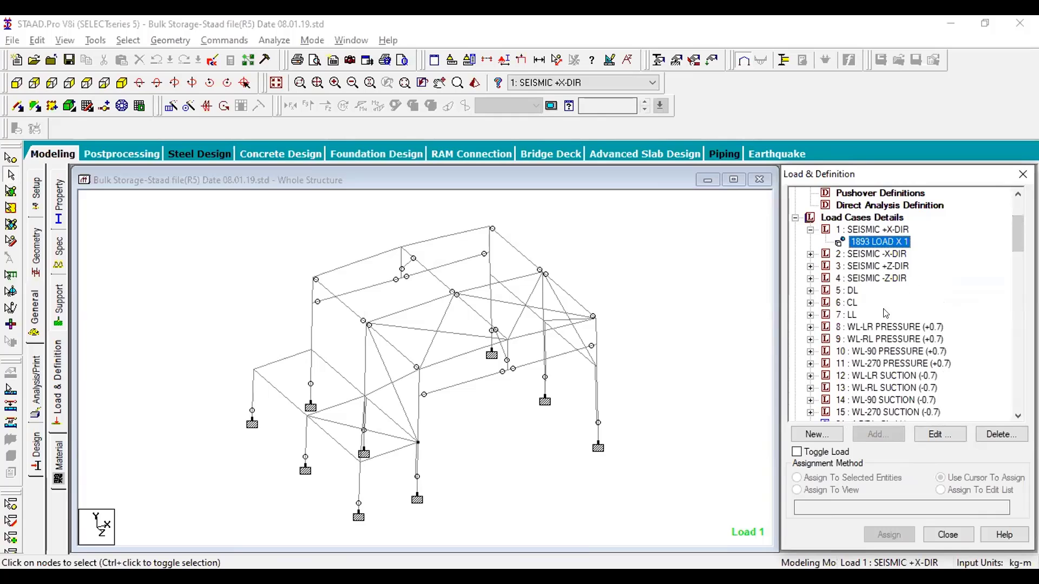
left_click(811, 301)
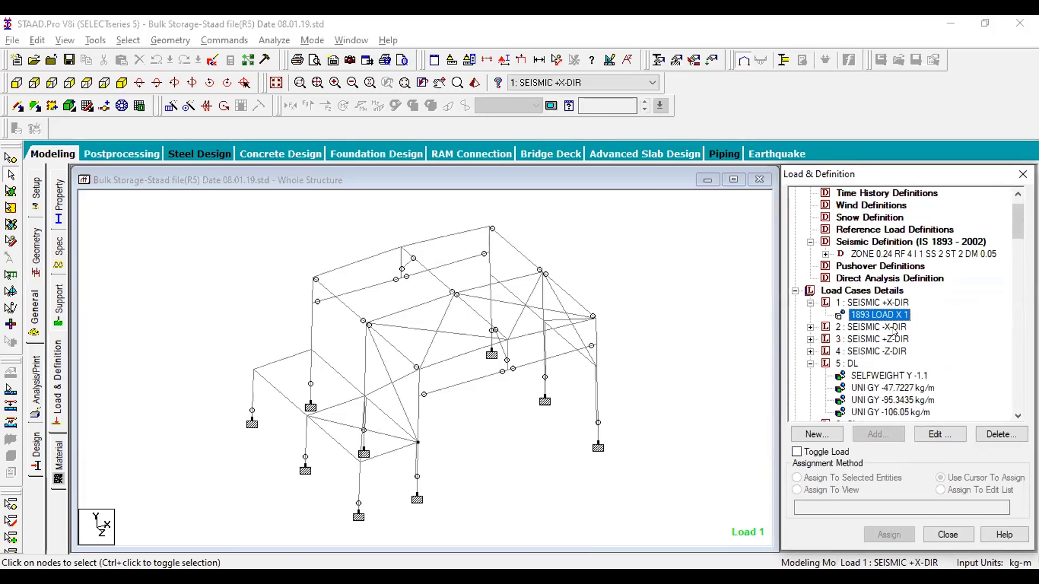
left_click(1015, 258)
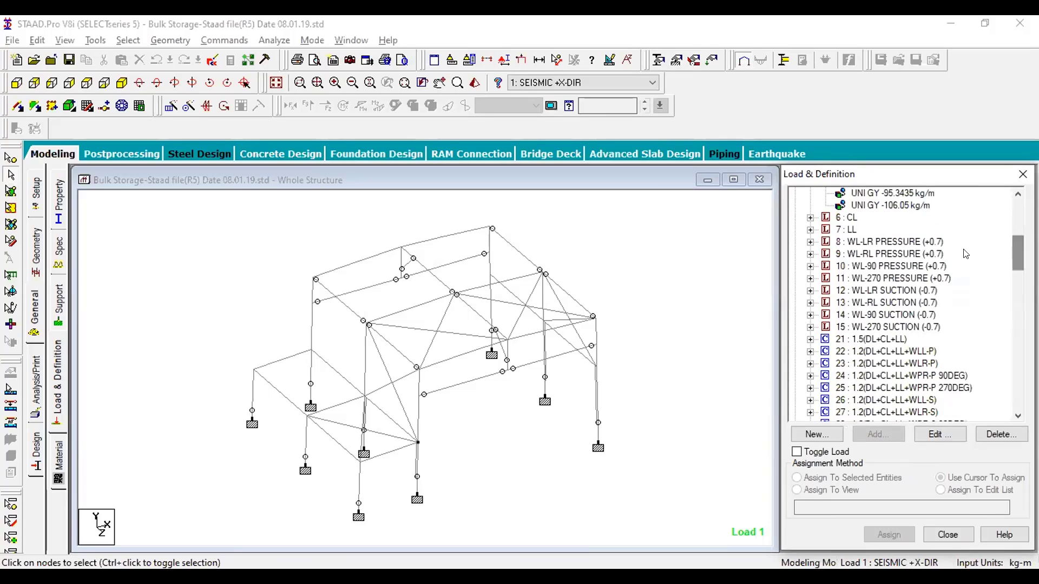
scroll(1014, 257, "up", 6)
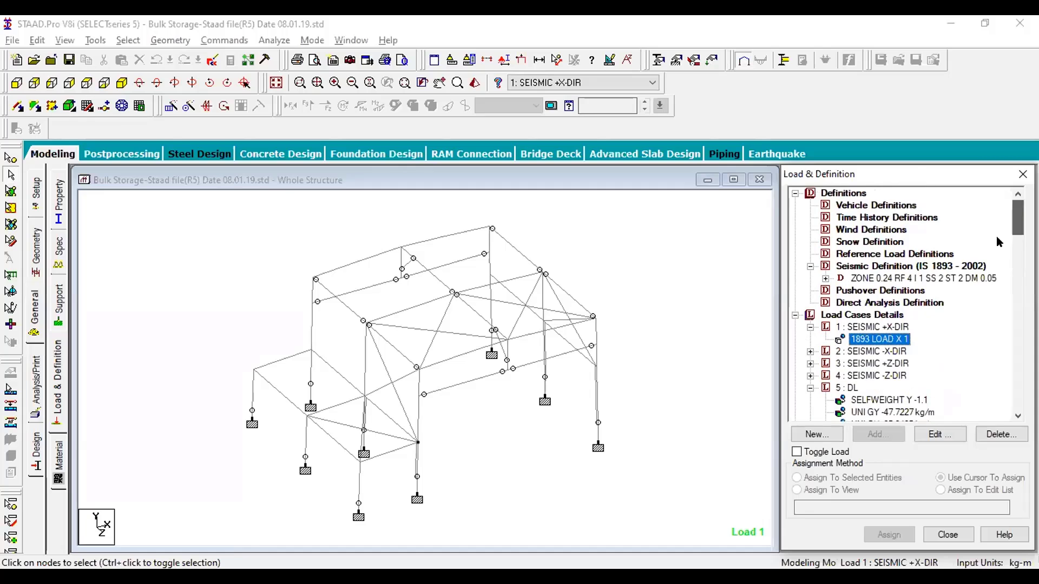
left_click(899, 401)
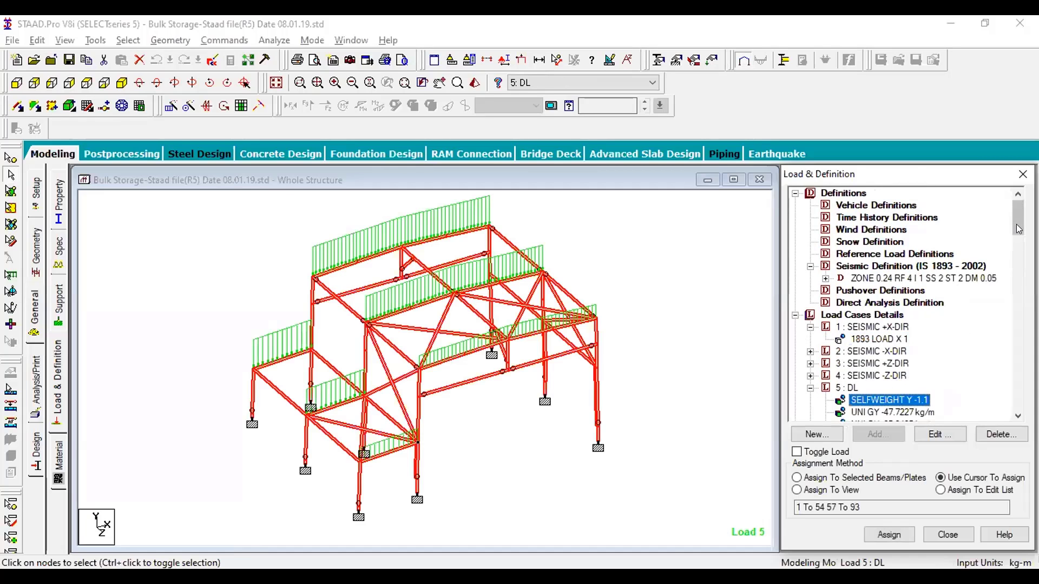
scroll(1019, 231, "down", 2)
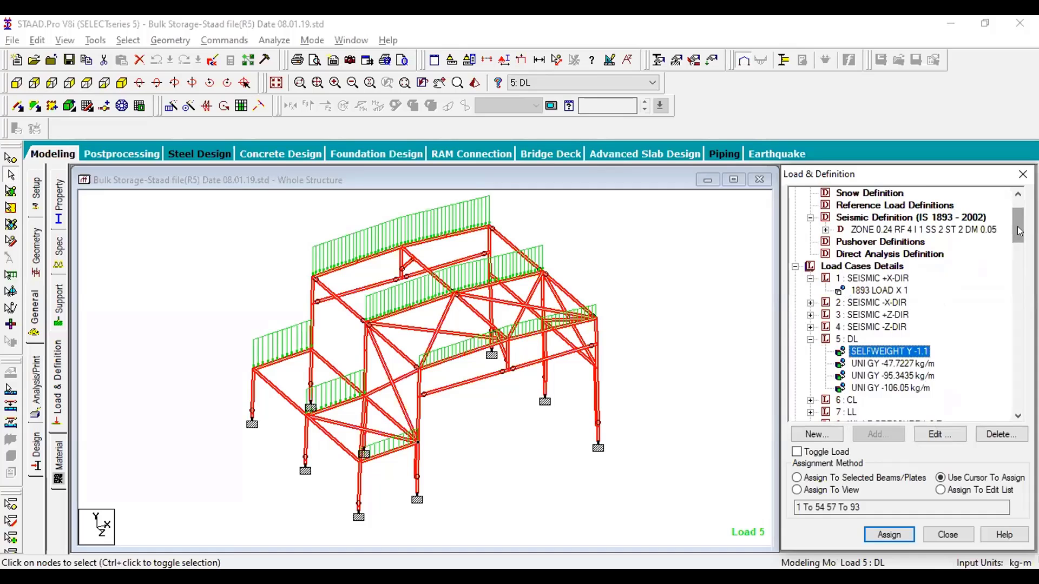
left_click(909, 364)
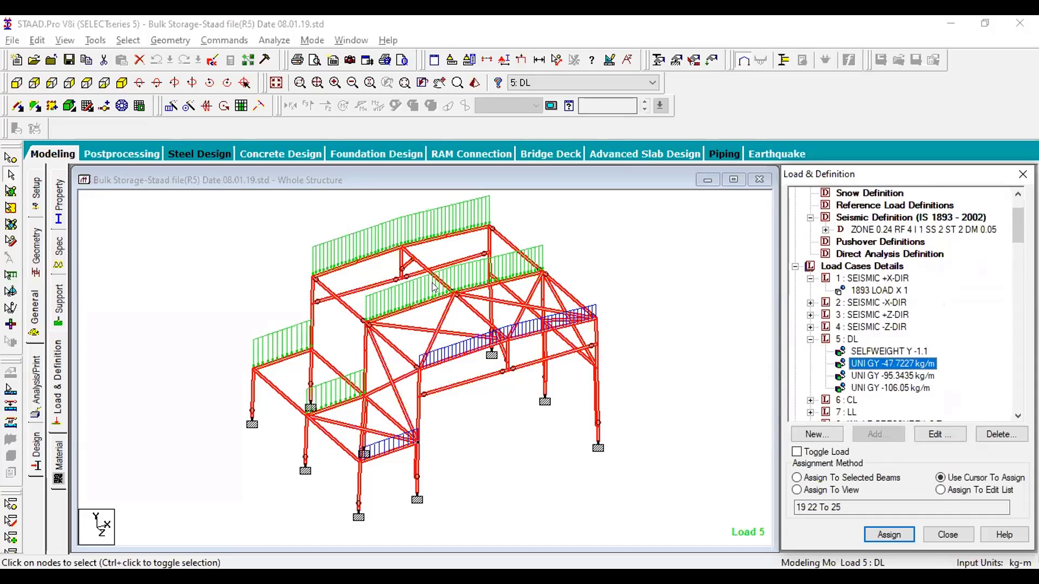
left_click(884, 374)
left_click(883, 388)
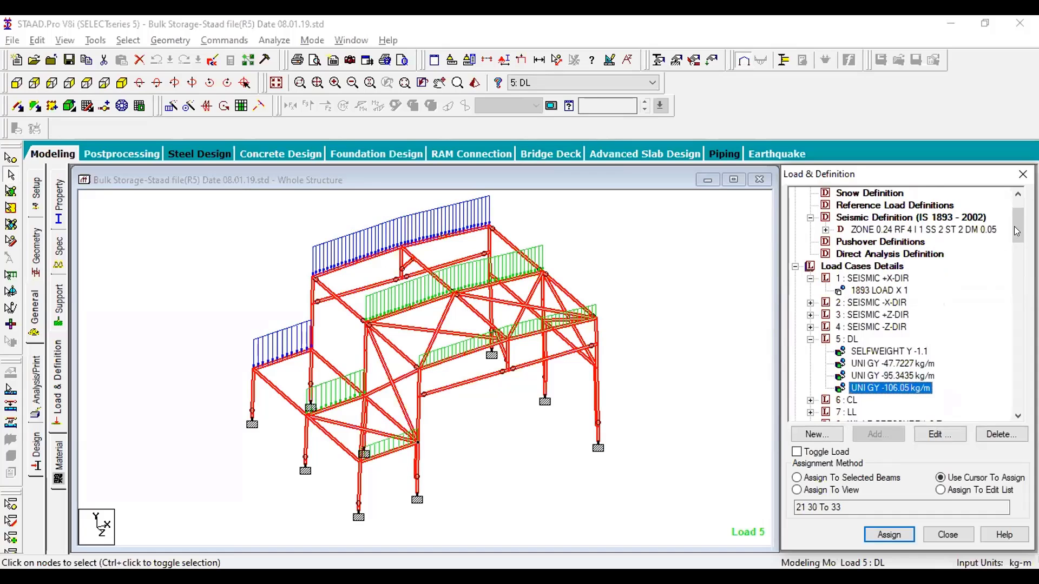
- Expand load case 6, CL, and highlight the members carrying its first three uniform loads
left_click_drag(1018, 232, 1018, 250)
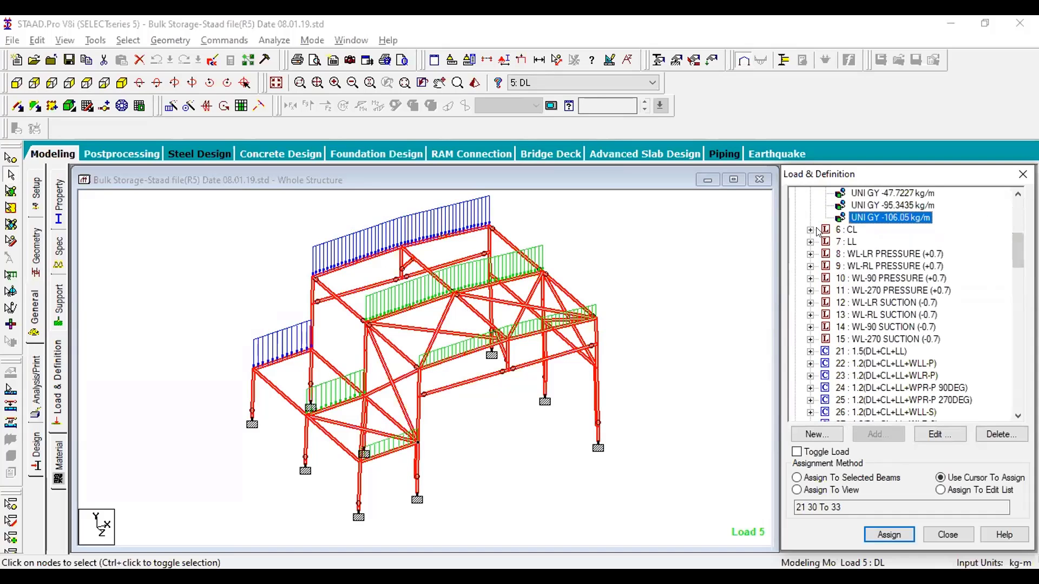
left_click(810, 230)
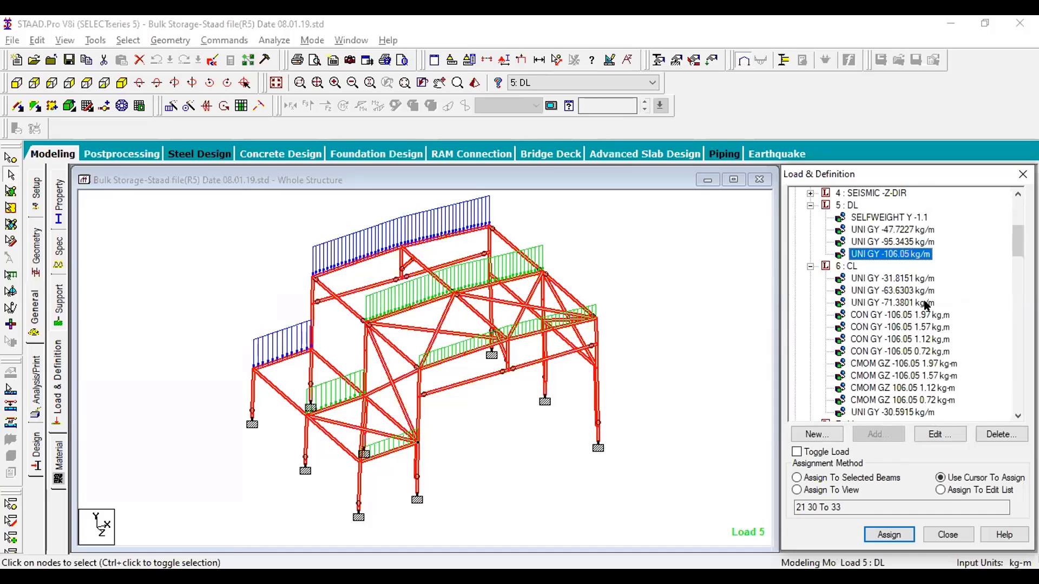
left_click(891, 278)
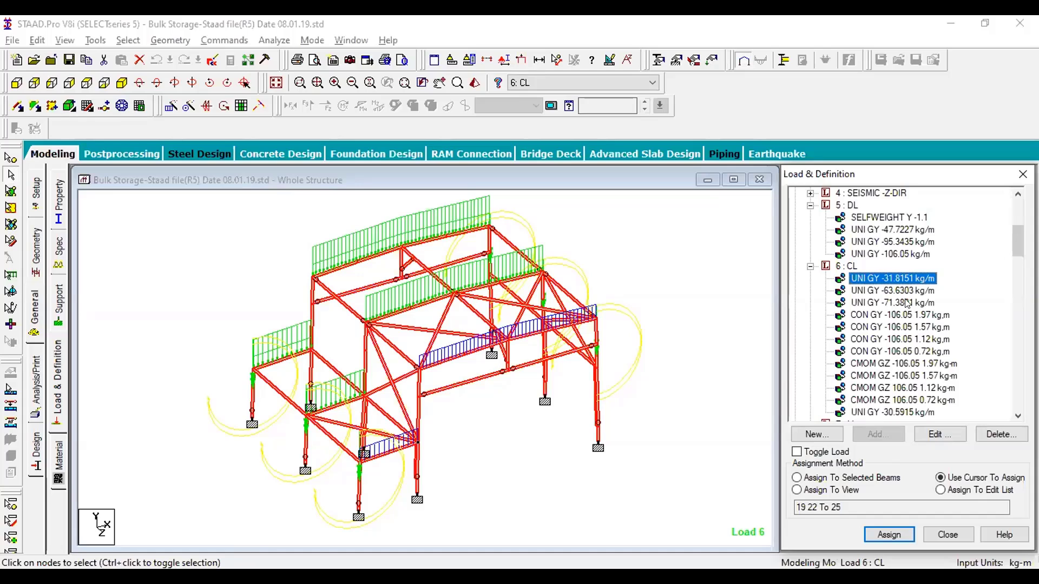
left_click(892, 288)
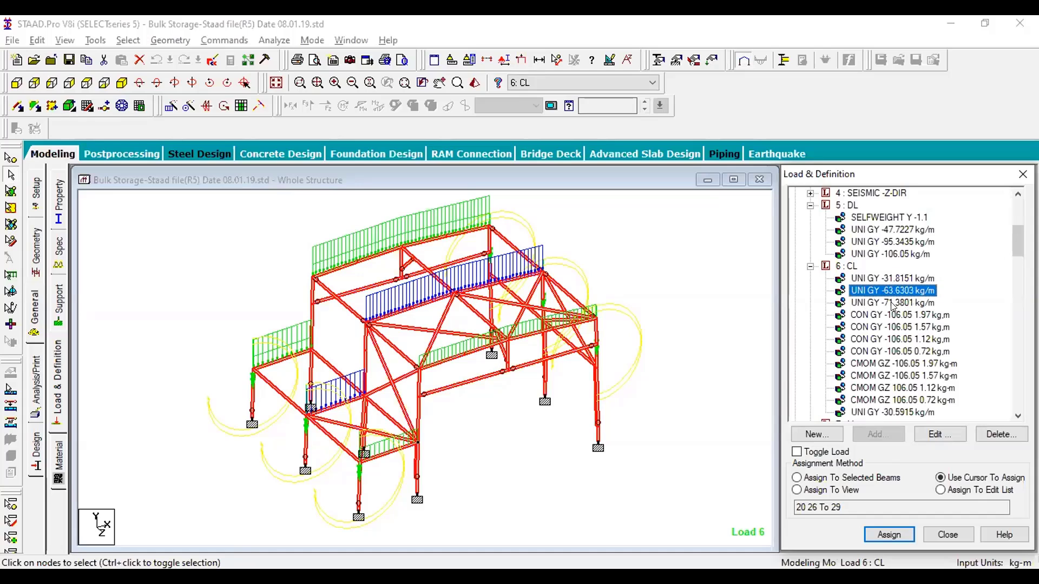
left_click(892, 303)
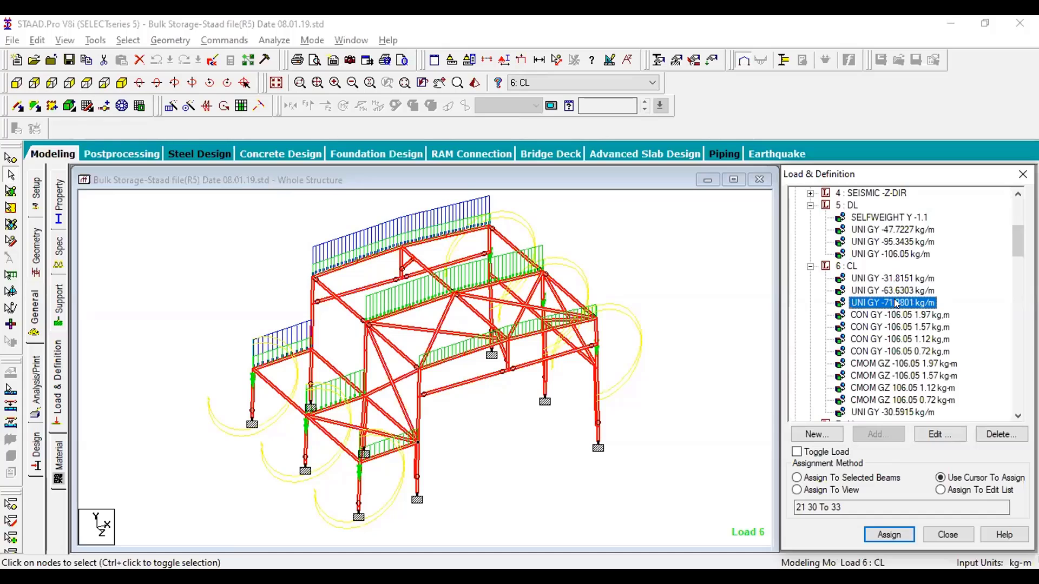
- Highlight the members carrying the uniform, concentrated and moment loads of load case 6, CL, ending with UNI GY -30.5915 kg/m
left_click(918, 280)
left_click(910, 291)
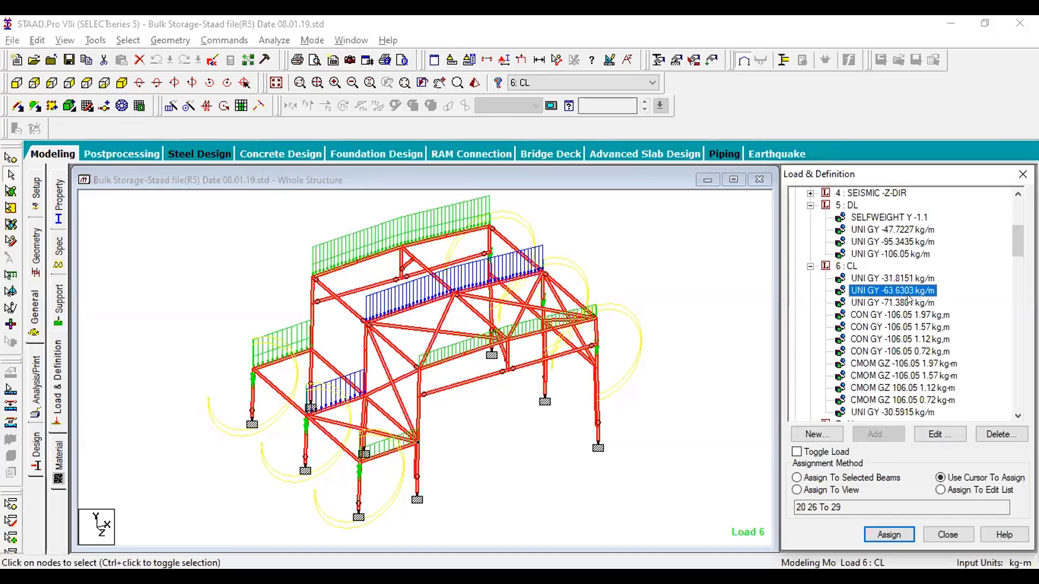
left_click_drag(1018, 241, 1017, 260)
scroll(1004, 264, "up", 2)
left_click(919, 267)
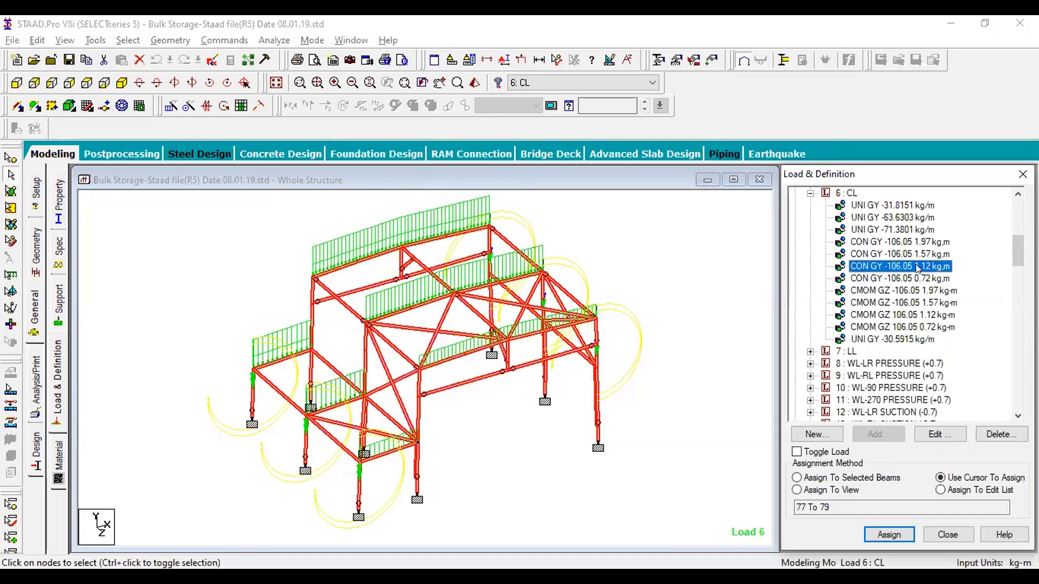
left_click(906, 315)
left_click(886, 340)
scroll(951, 328, "down", 2)
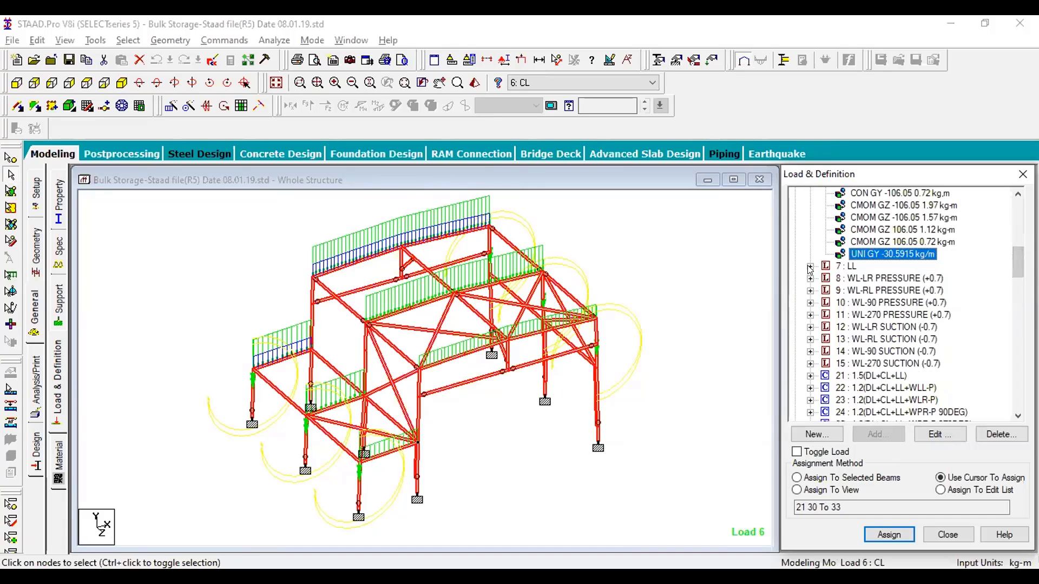
- Expand load case 7, LL, highlight the members assigned to each of its three uniform loads, and collapse the case
left_click(810, 266)
left_click_drag(1012, 242, 1013, 264)
left_click(893, 219)
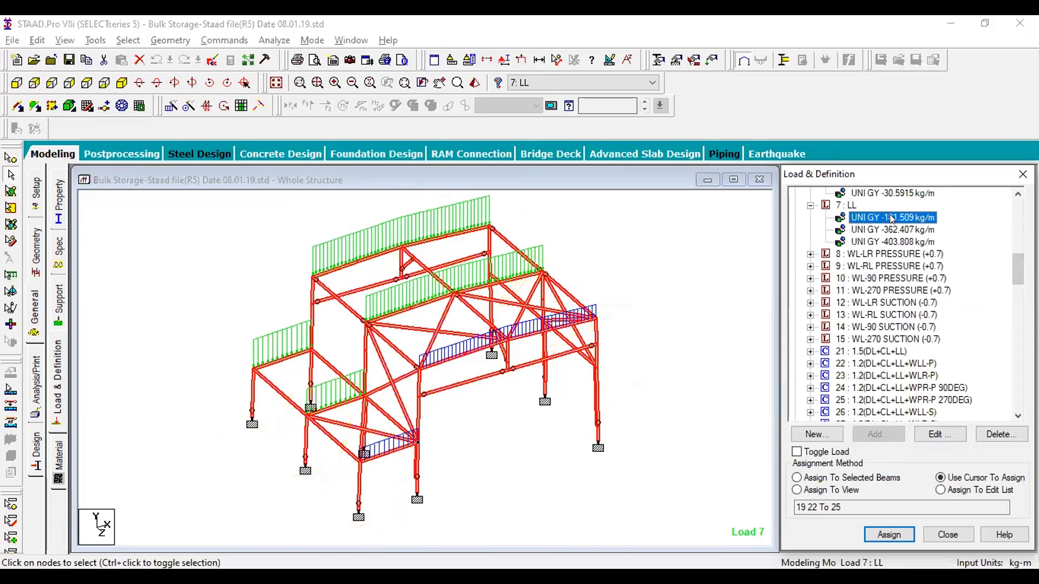
left_click(895, 231)
left_click(892, 243)
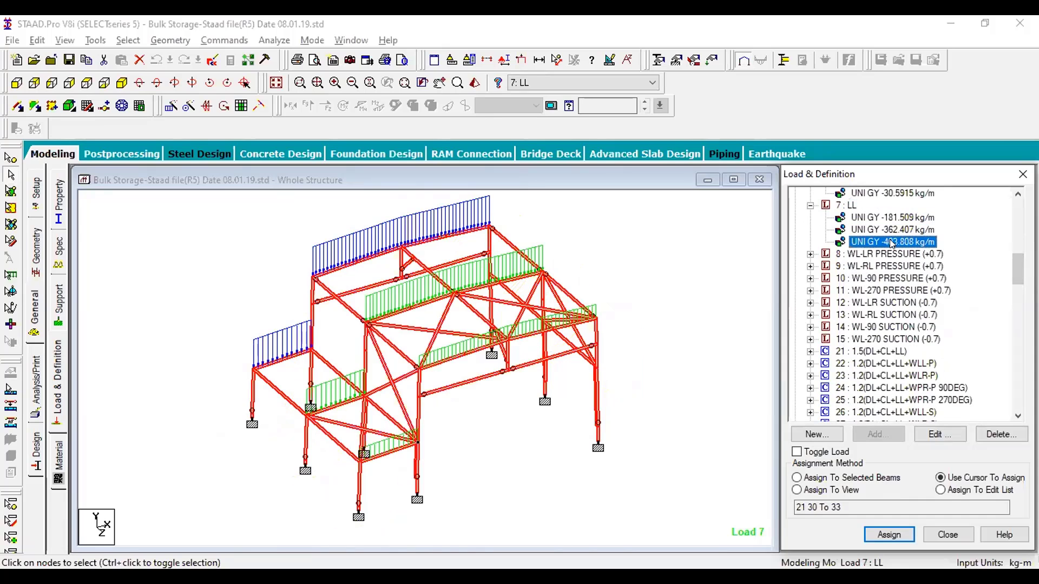
left_click(894, 219)
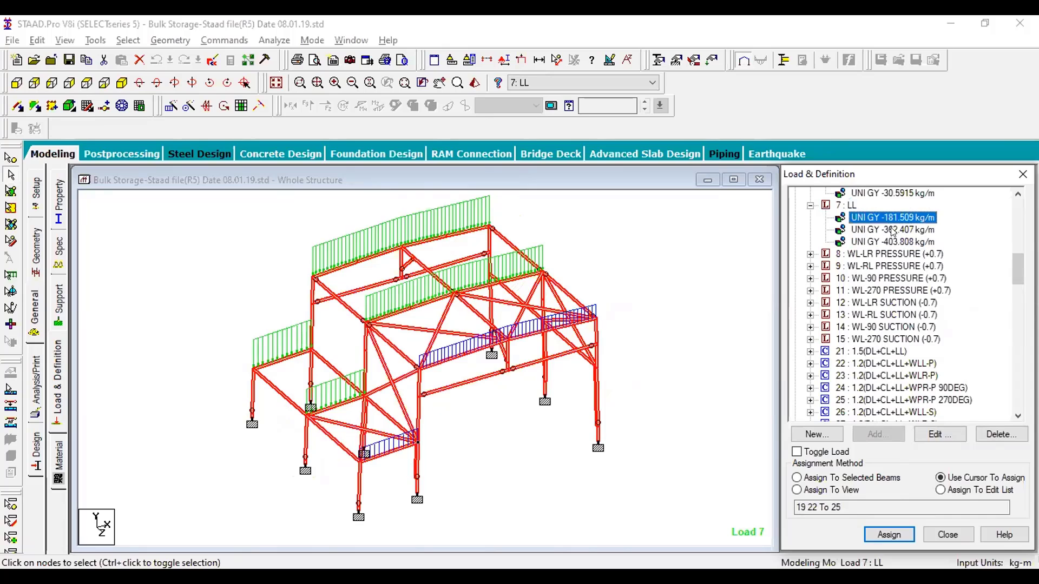
left_click(809, 206)
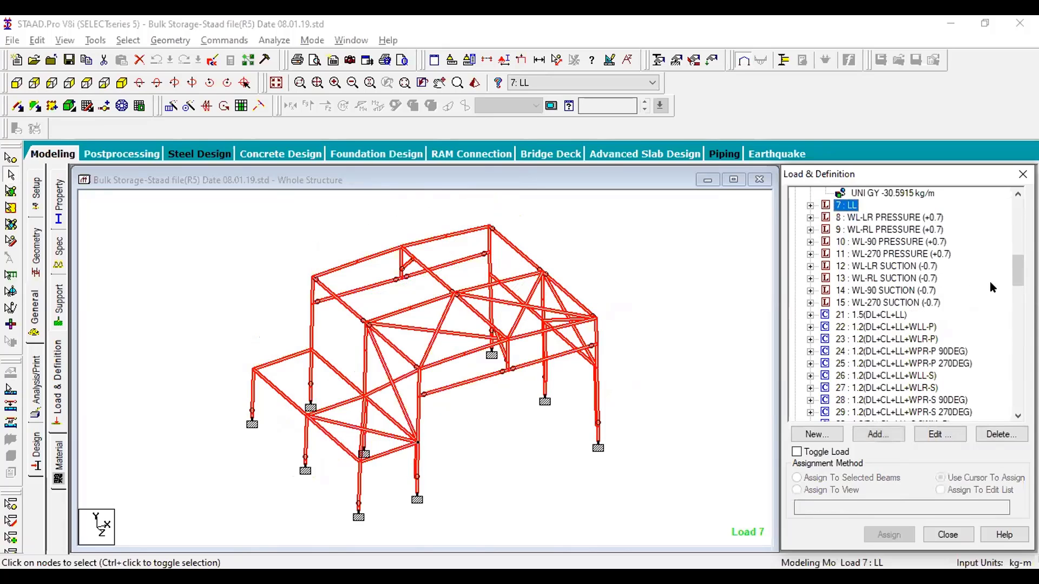
- Expand load case 8, WL-LR PRESSURE (+0.7), and highlight the members carrying several of its loads, including UNI Y 95.8533 and 768.866 kg/m
left_click(810, 218)
scroll(909, 257, "up", 2)
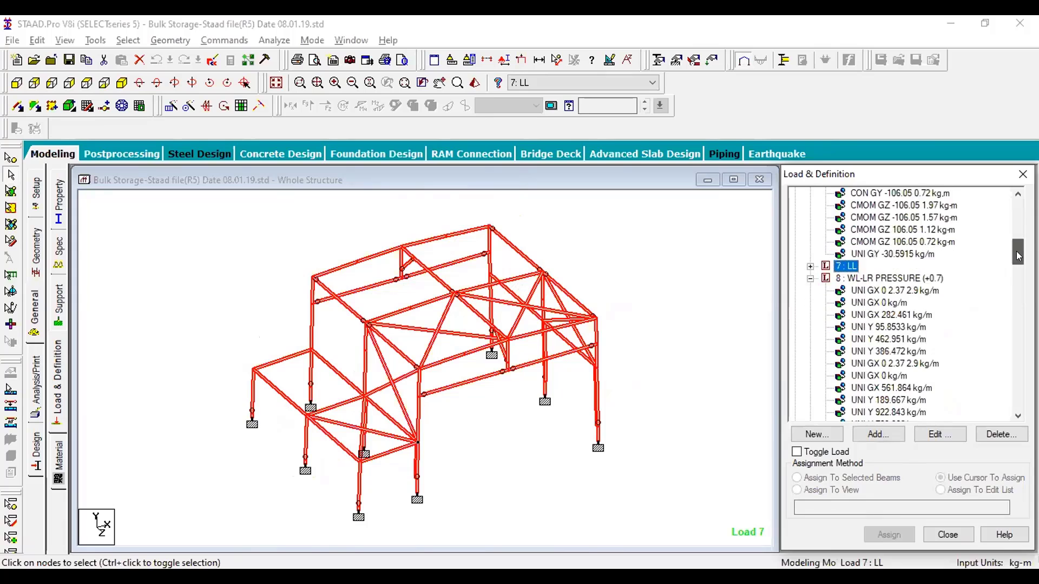
left_click(909, 257)
left_click(900, 290)
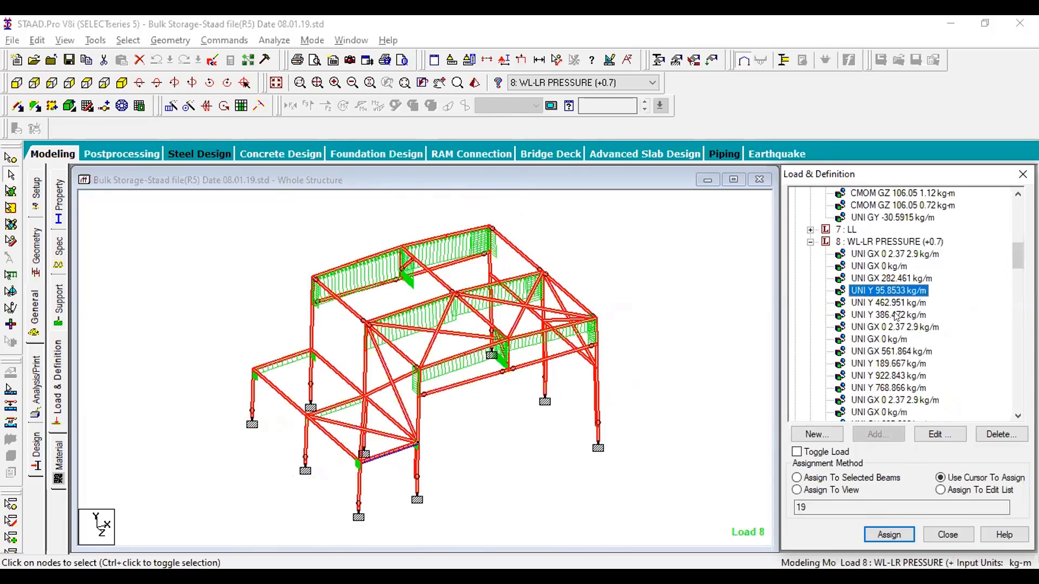
left_click(897, 327)
left_click(892, 388)
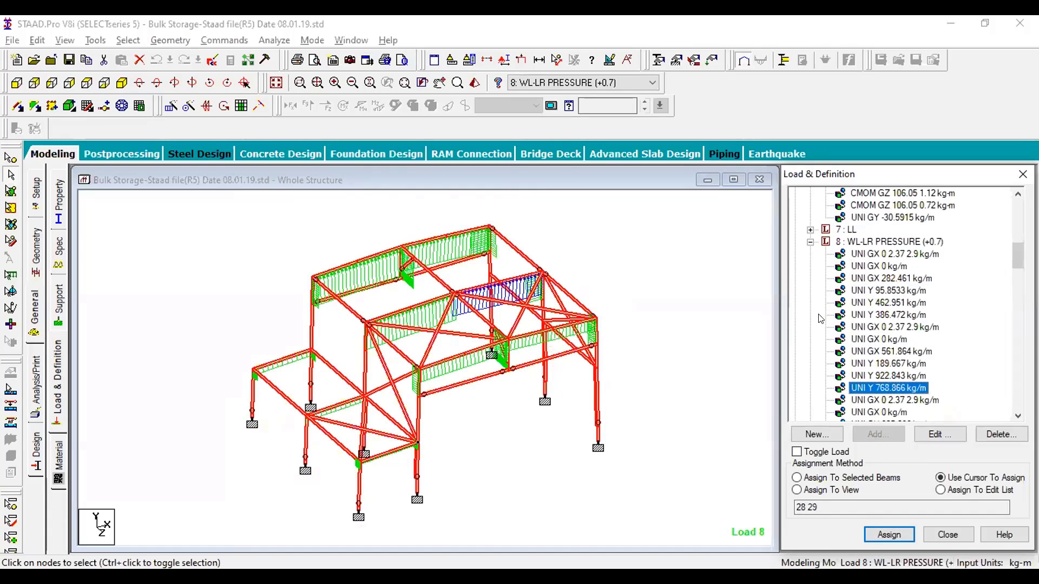
- Inspect the member assignments of the first GX and Y wind loads in load case 8, ending with UNI GX 561.864 kg/m
left_click(884, 278)
left_click(886, 266)
left_click(891, 254)
left_click(887, 266)
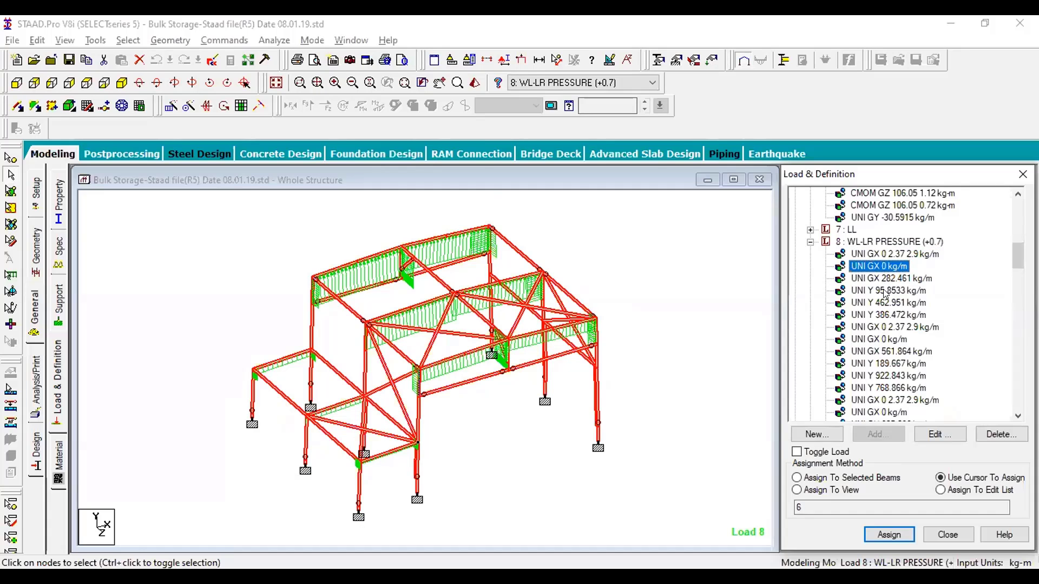
left_click(888, 290)
left_click(887, 315)
left_click(886, 339)
left_click(886, 352)
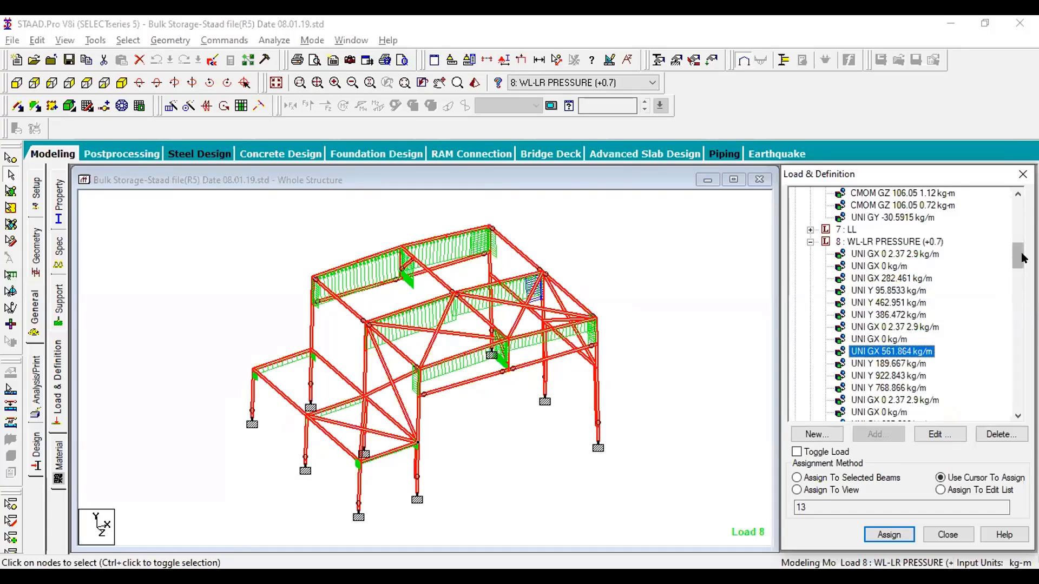
- Highlight the members carrying the UNI Y 189.667, UNI Y 768.866, UNI GX 0 2.37 2.9 and UNI Y 214.14 kg/m loads of load case 8
scroll(1019, 271, "down", 3)
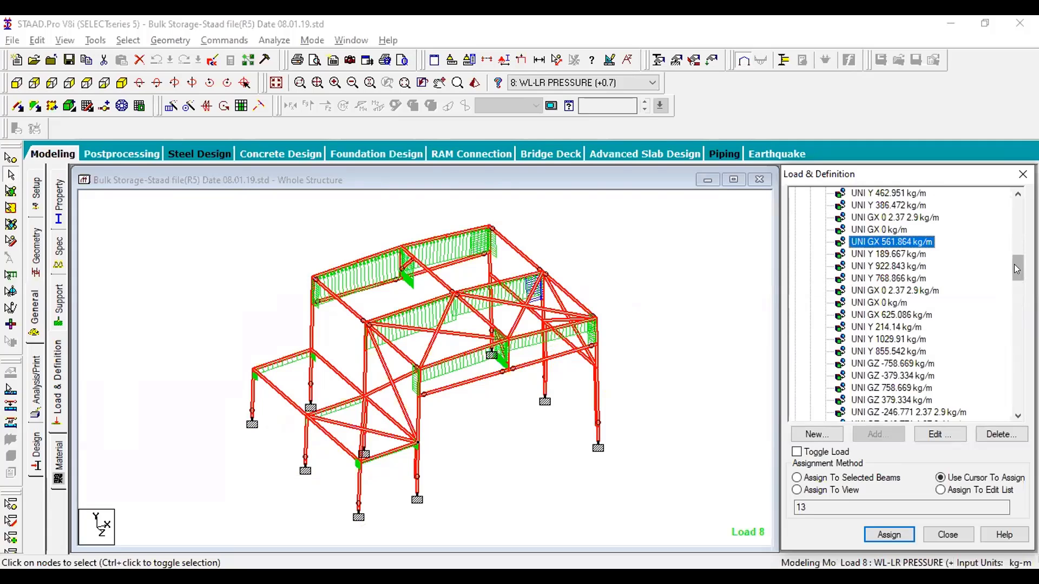
left_click_drag(1019, 269, 1018, 260)
left_click(902, 315)
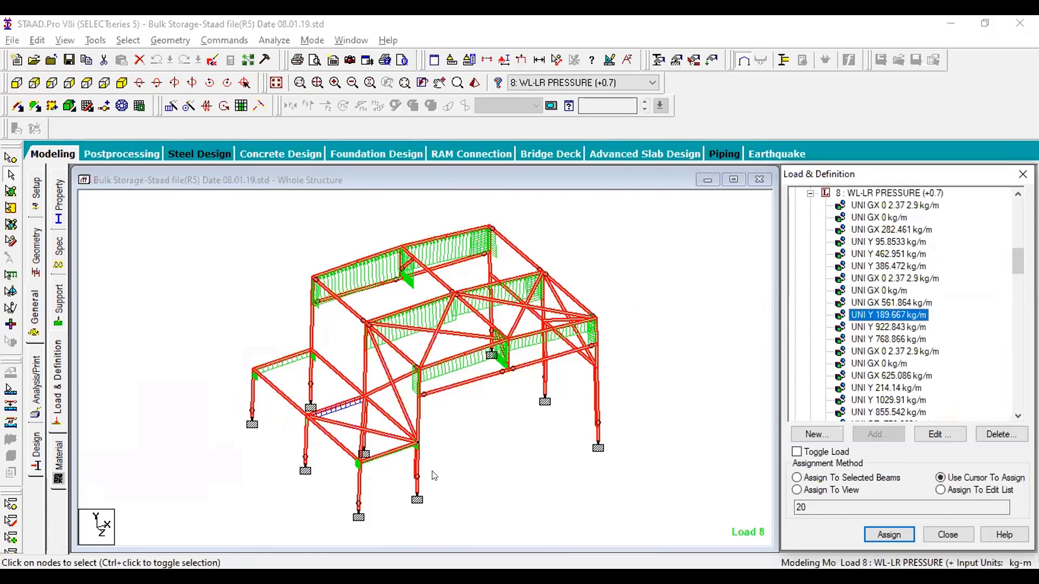
left_click(910, 339)
left_click(902, 351)
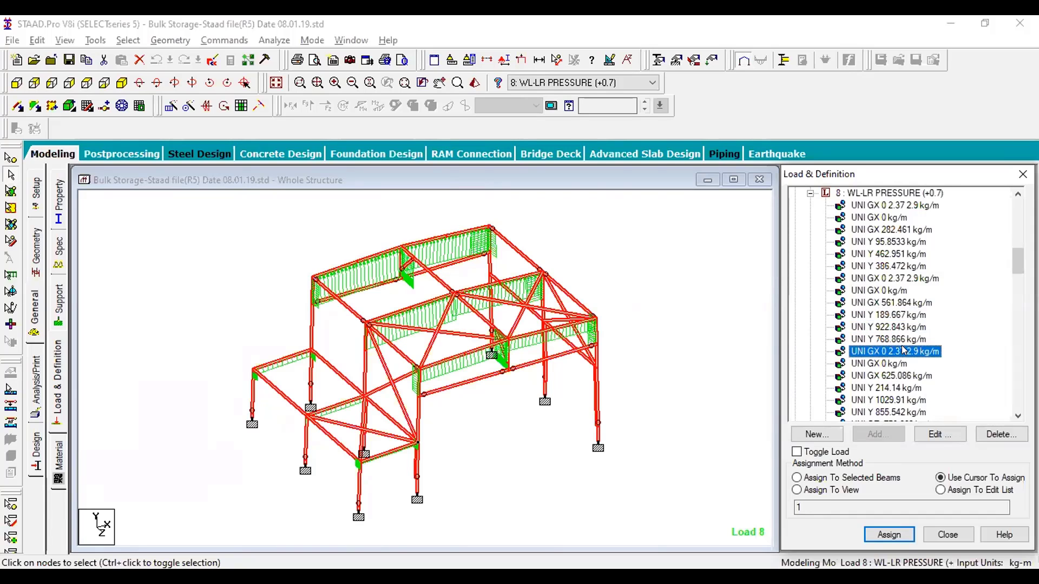
left_click_drag(1020, 268, 1019, 275)
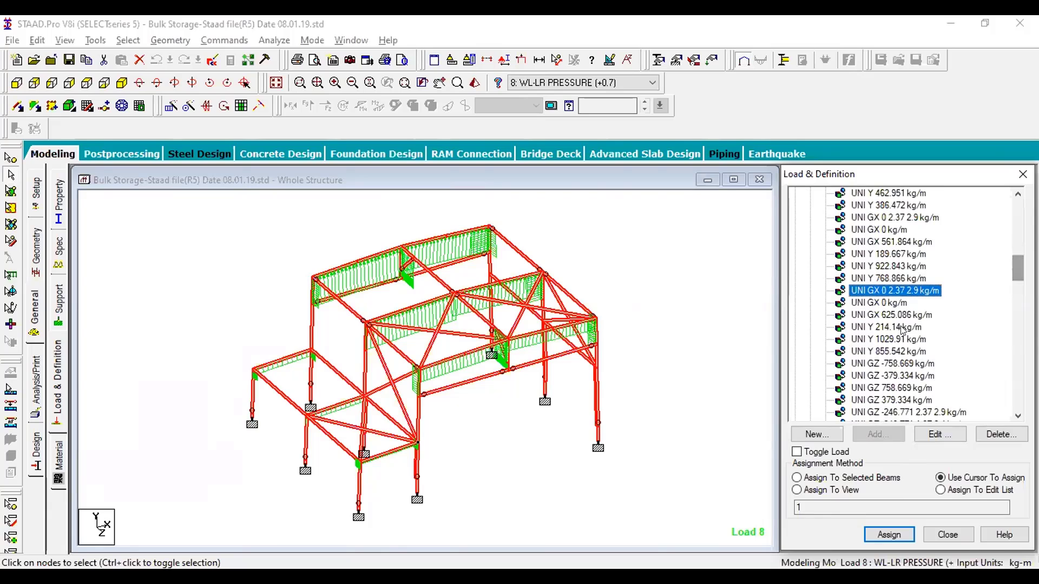
left_click(888, 328)
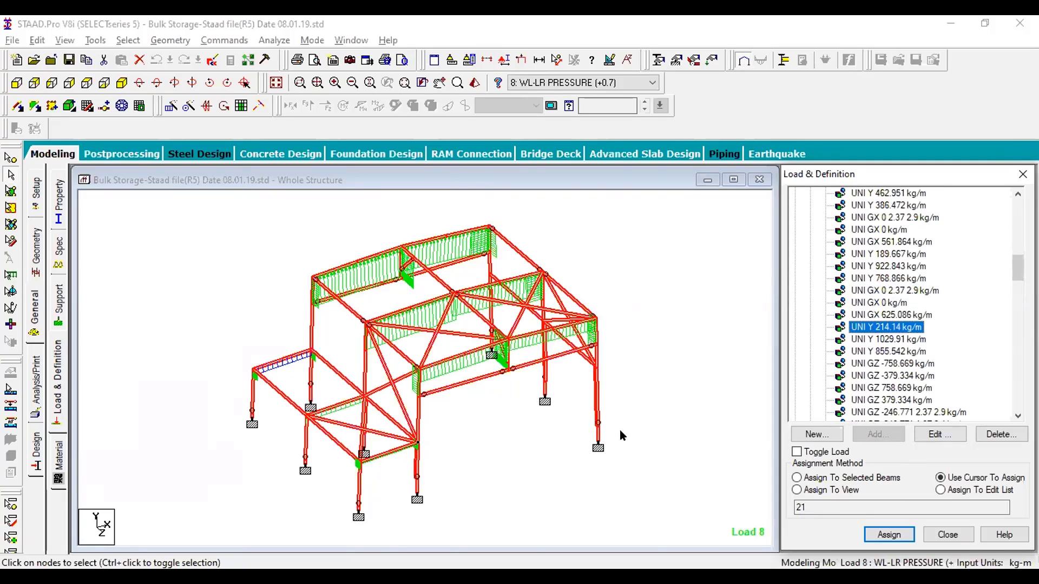
- Highlight the members carrying the GZ wind loads of load case 8, from UNI GZ -758.669 kg/m to UNI GZ 246.771 1.87 2.4 kg/m
scroll(1018, 268, "down", 1)
left_click(909, 327)
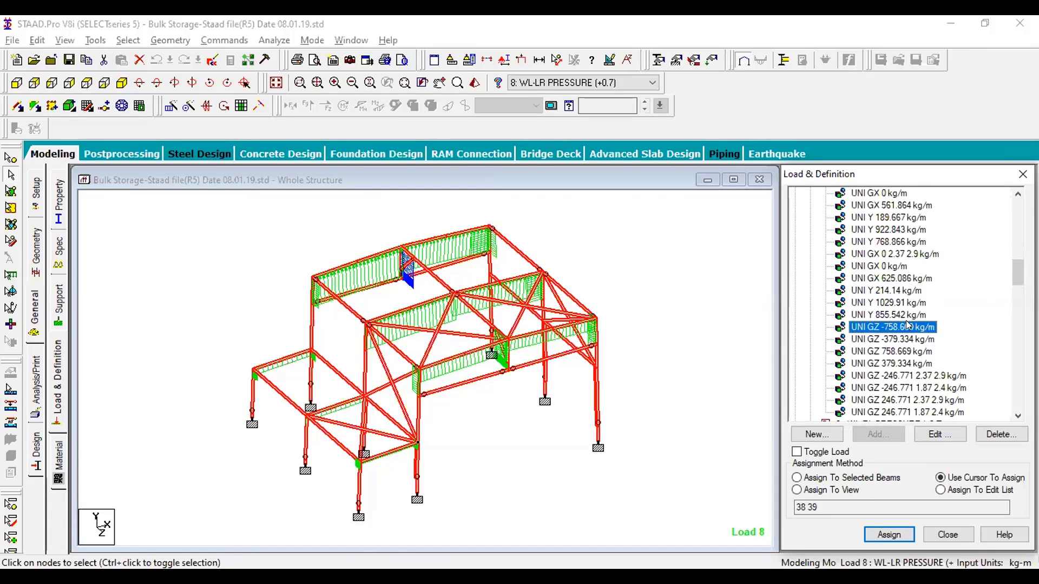
left_click(905, 351)
left_click(891, 388)
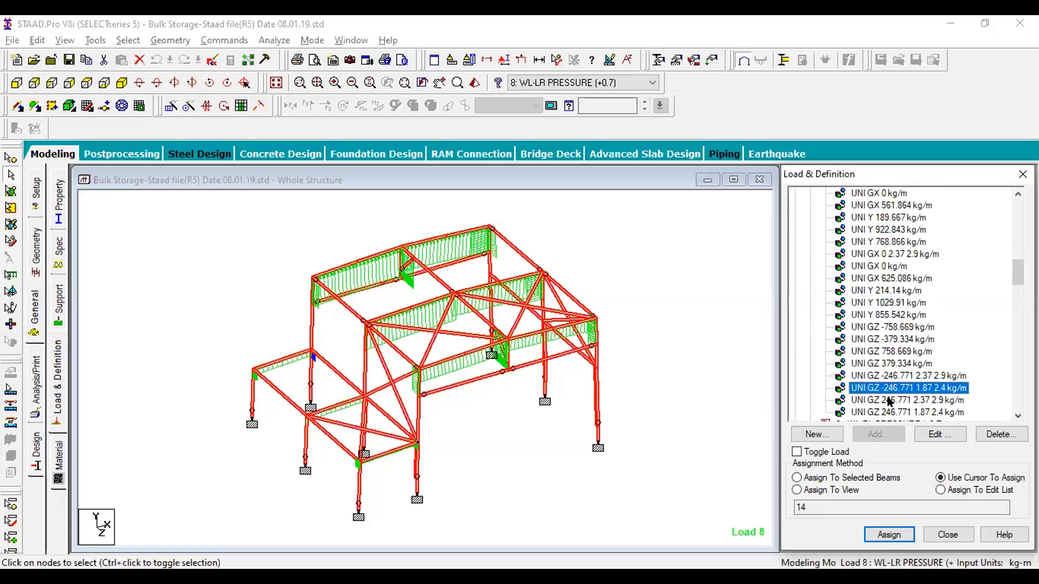
left_click(890, 400)
scroll(1018, 284, "down", 3)
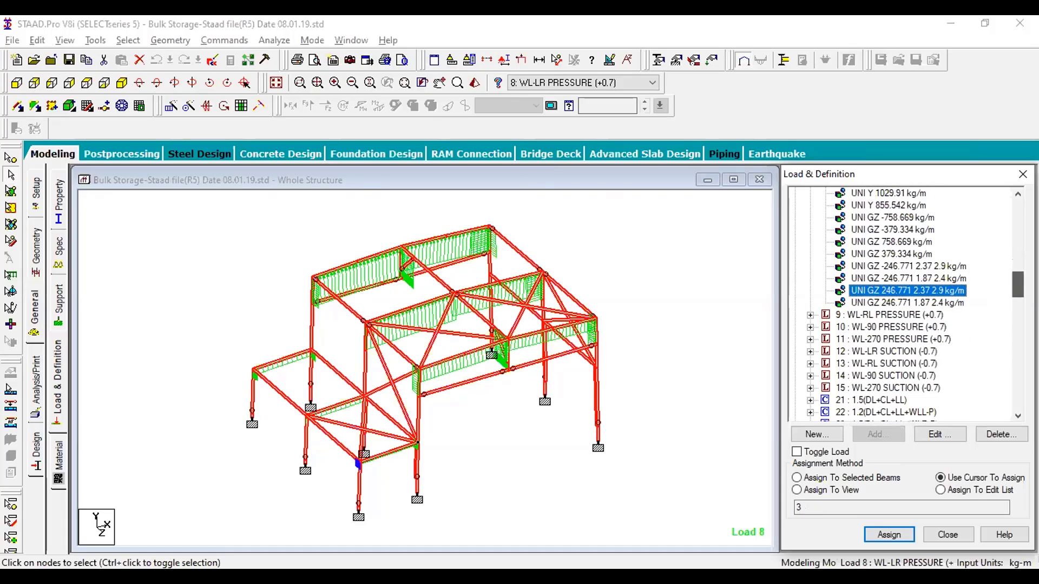
left_click(889, 302)
- Review the list of load combinations from 21 to 125 and display combination 67, 0.9DL+0.9CL+1.5EQ2, on the structure
left_click_drag(1014, 280, 914, 289)
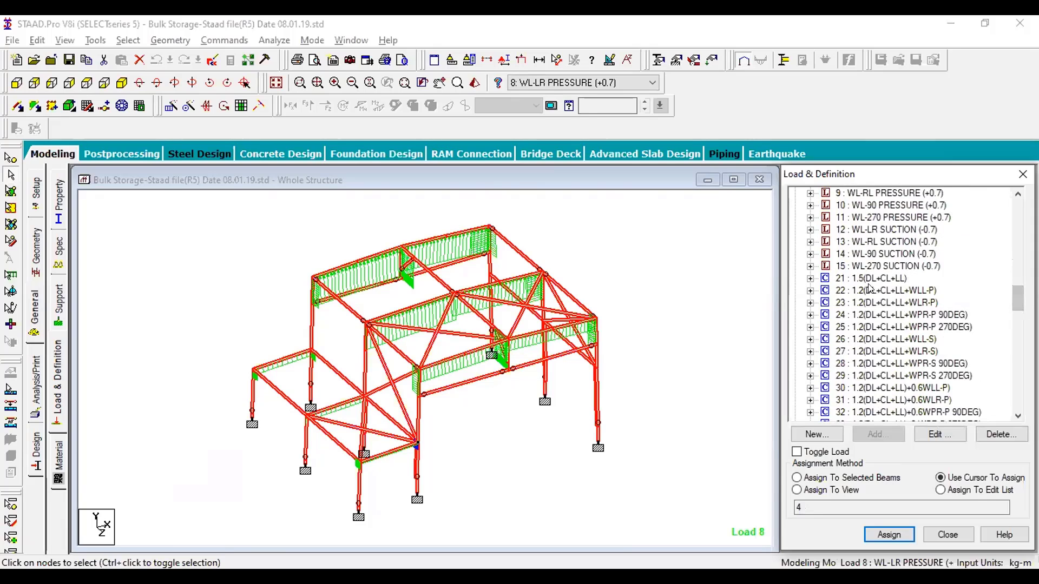
scroll(884, 397, "down", 2)
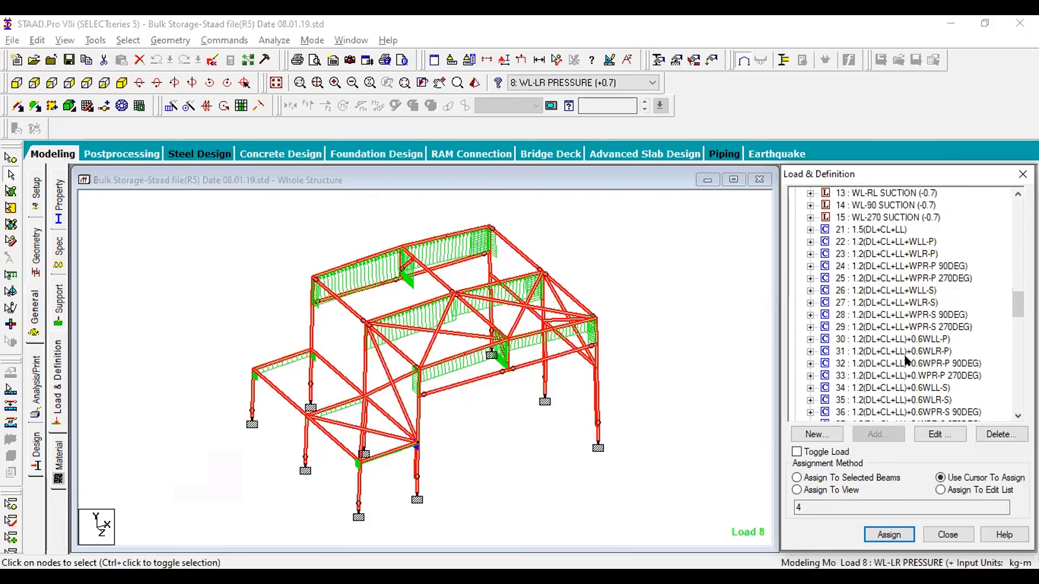
scroll(865, 351, "down", 20)
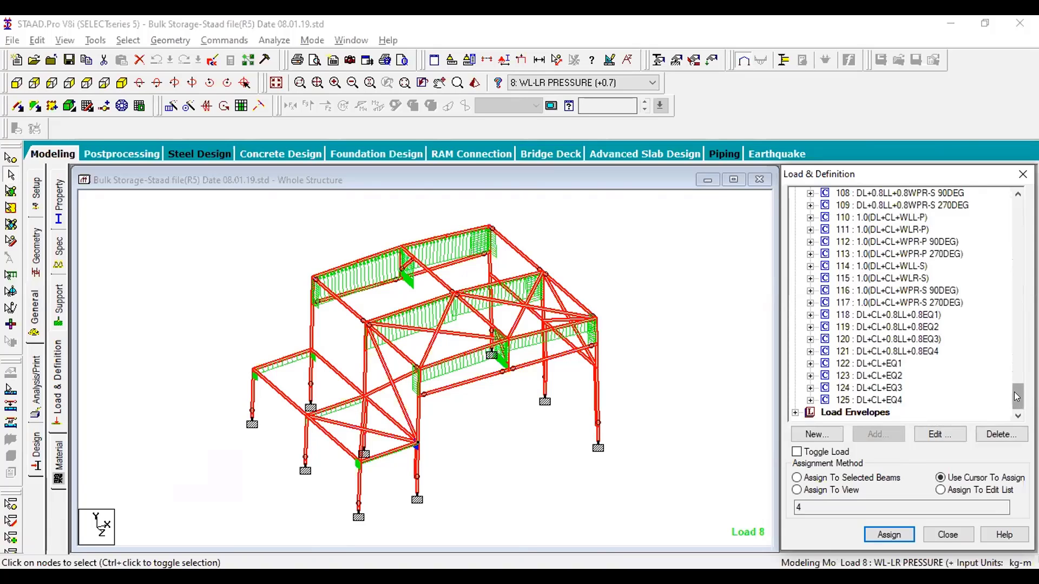
mouse_move(1018, 403)
left_mouse_down()
mouse_move(1016, 360)
mouse_move(1018, 399)
left_mouse_up()
left_click(885, 265)
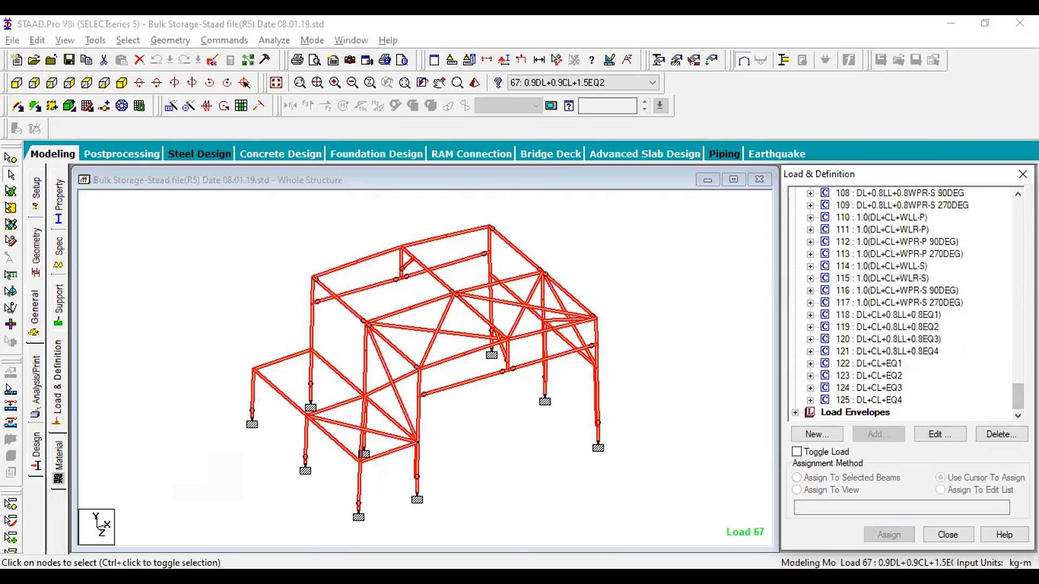
left_click(656, 261)
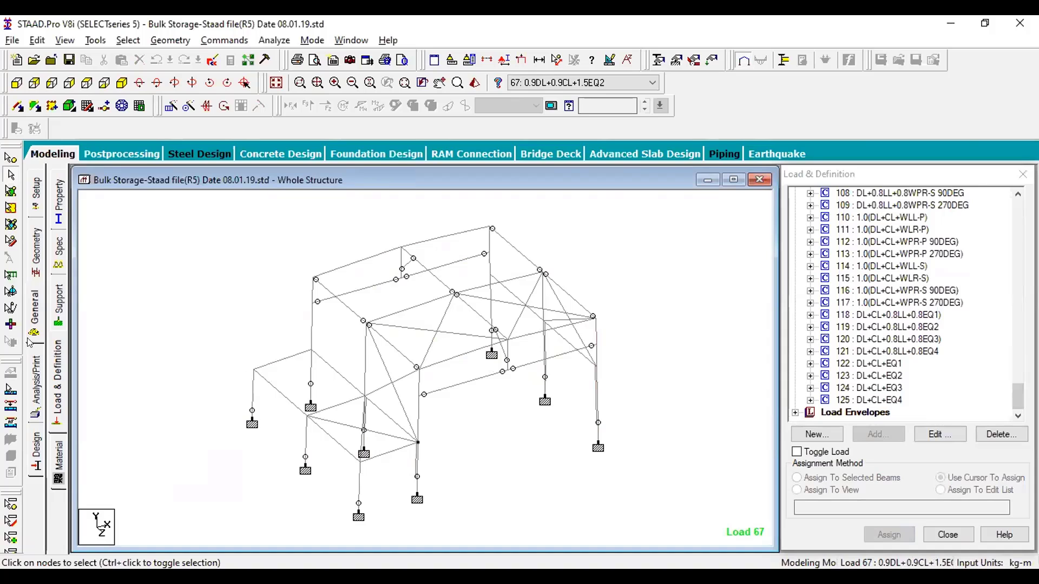
- View the Perform Analysis print options and the analysis command list, leaving the analysis commands without adding any
left_click(68, 397)
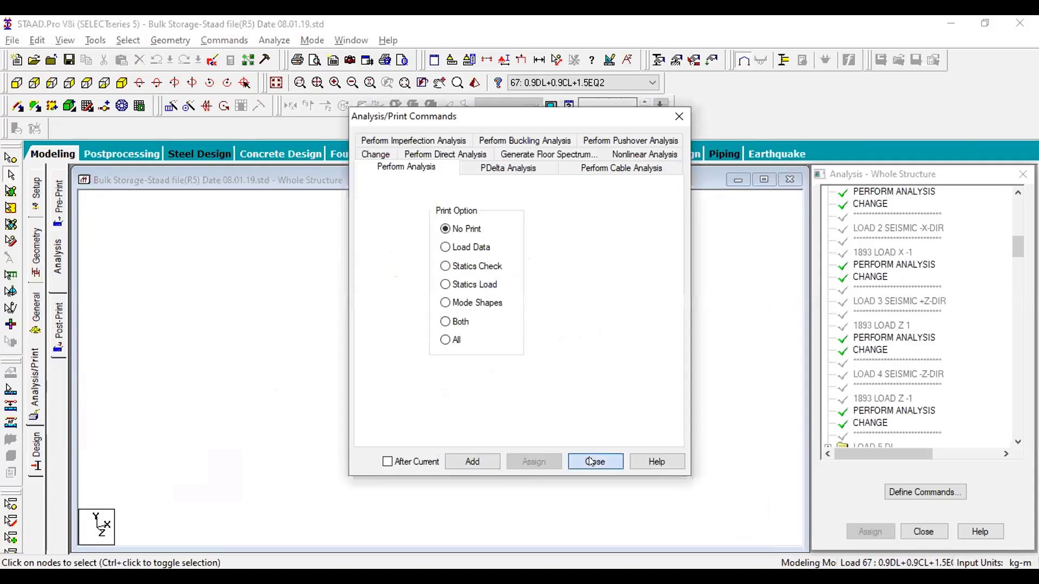
left_click(595, 462)
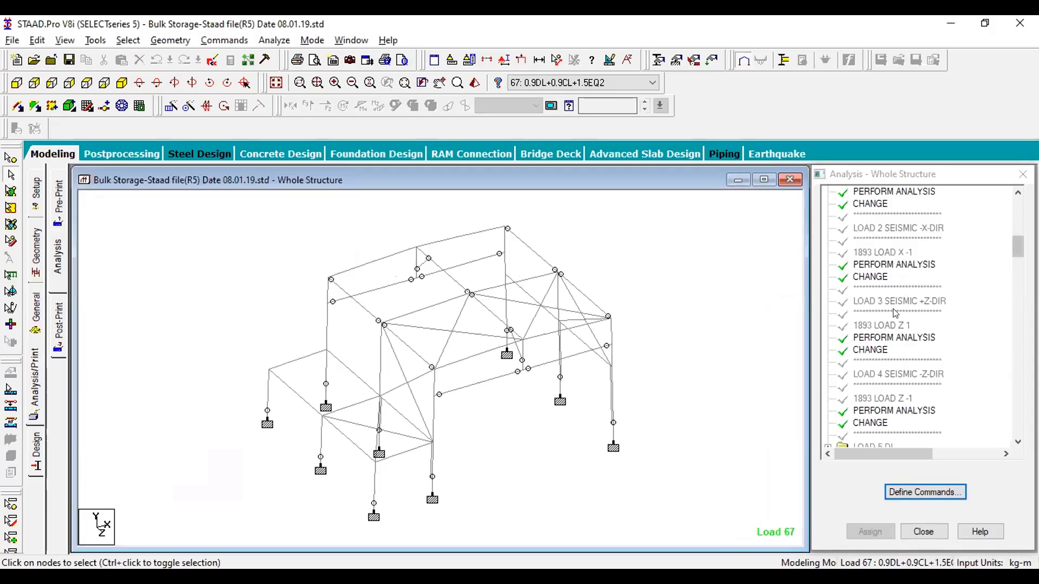
left_click(312, 40)
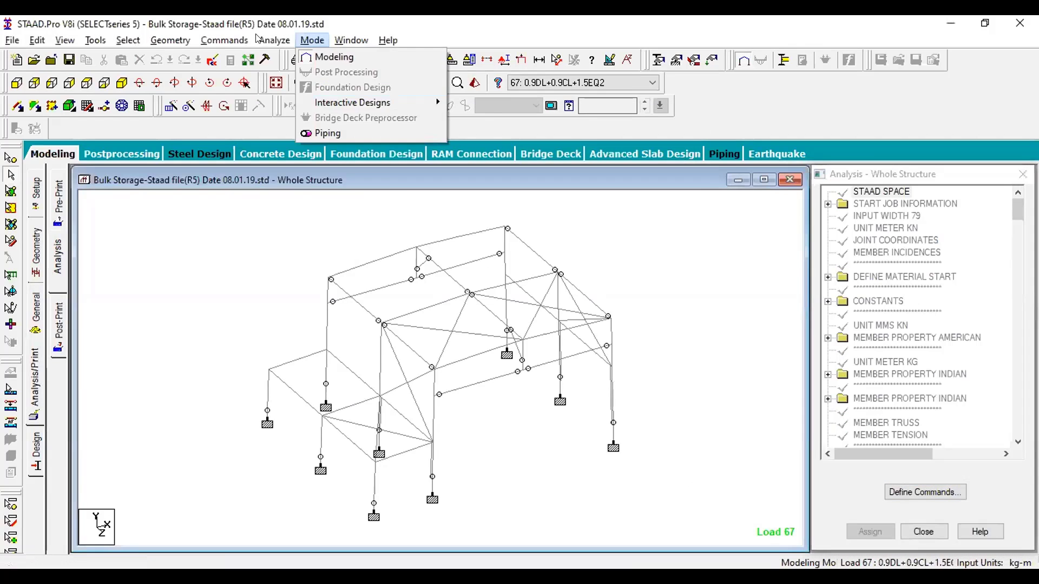
left_click(271, 52)
left_click(548, 320)
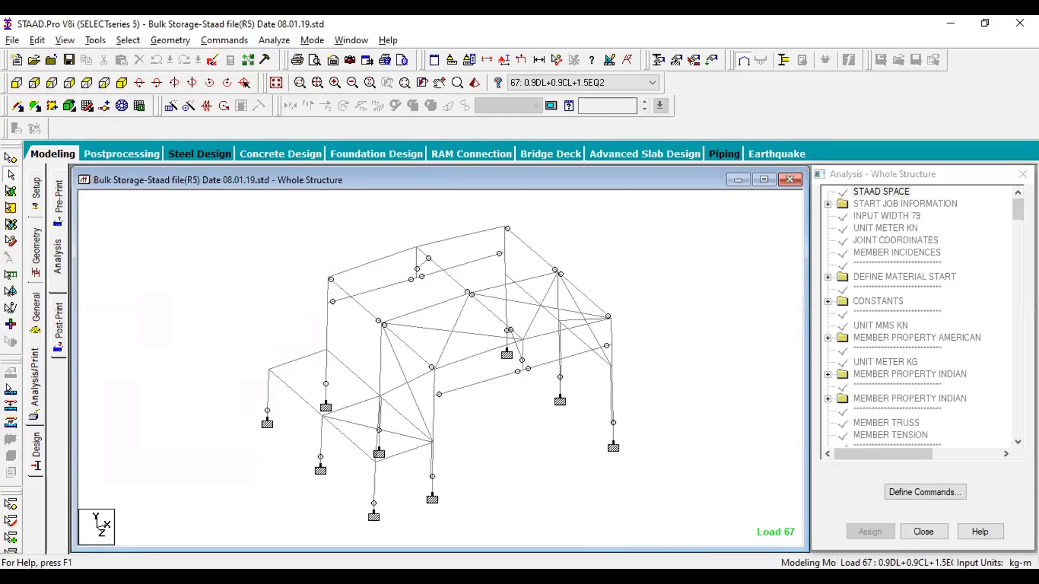
- Save the model and run the analysis of the whole structure
left_click(274, 40)
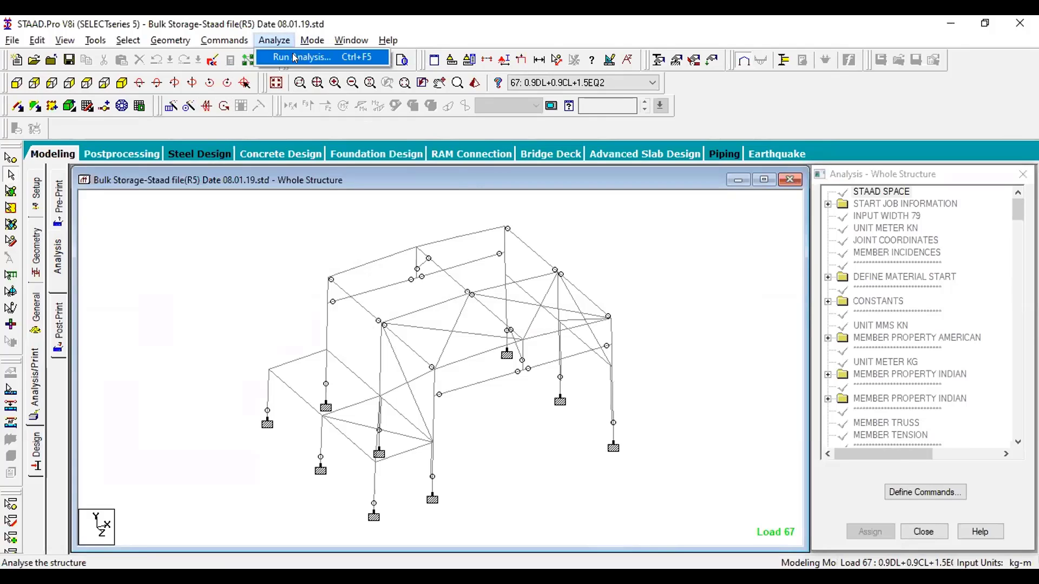
left_click(679, 256)
left_click(274, 40)
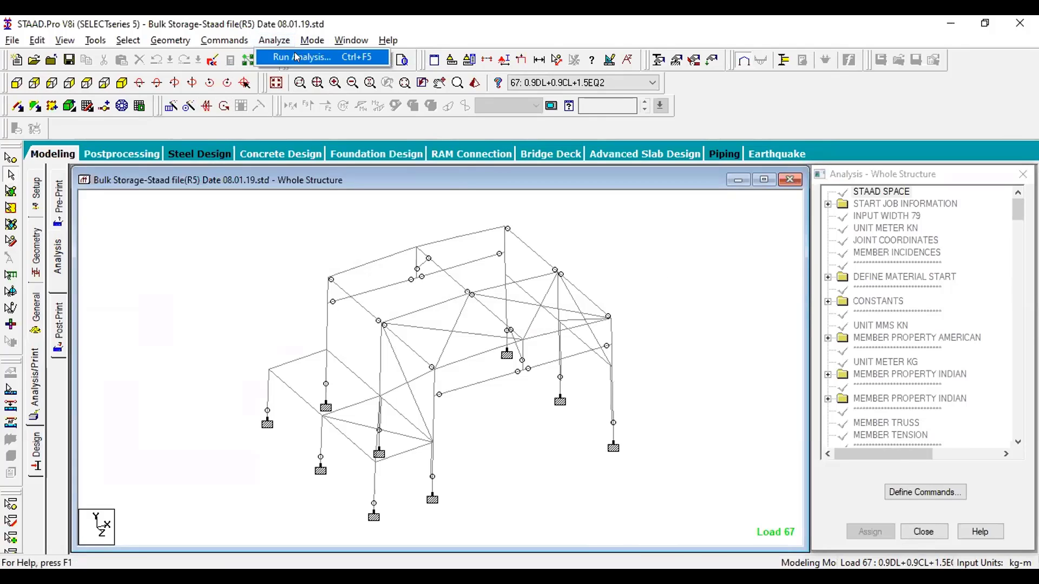
left_click(302, 57)
left_click(430, 323)
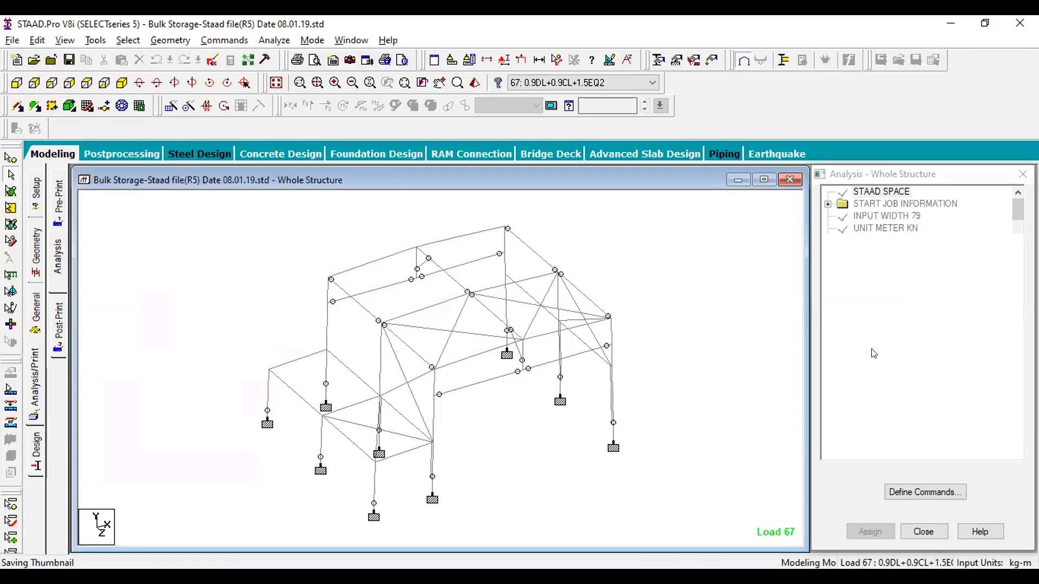